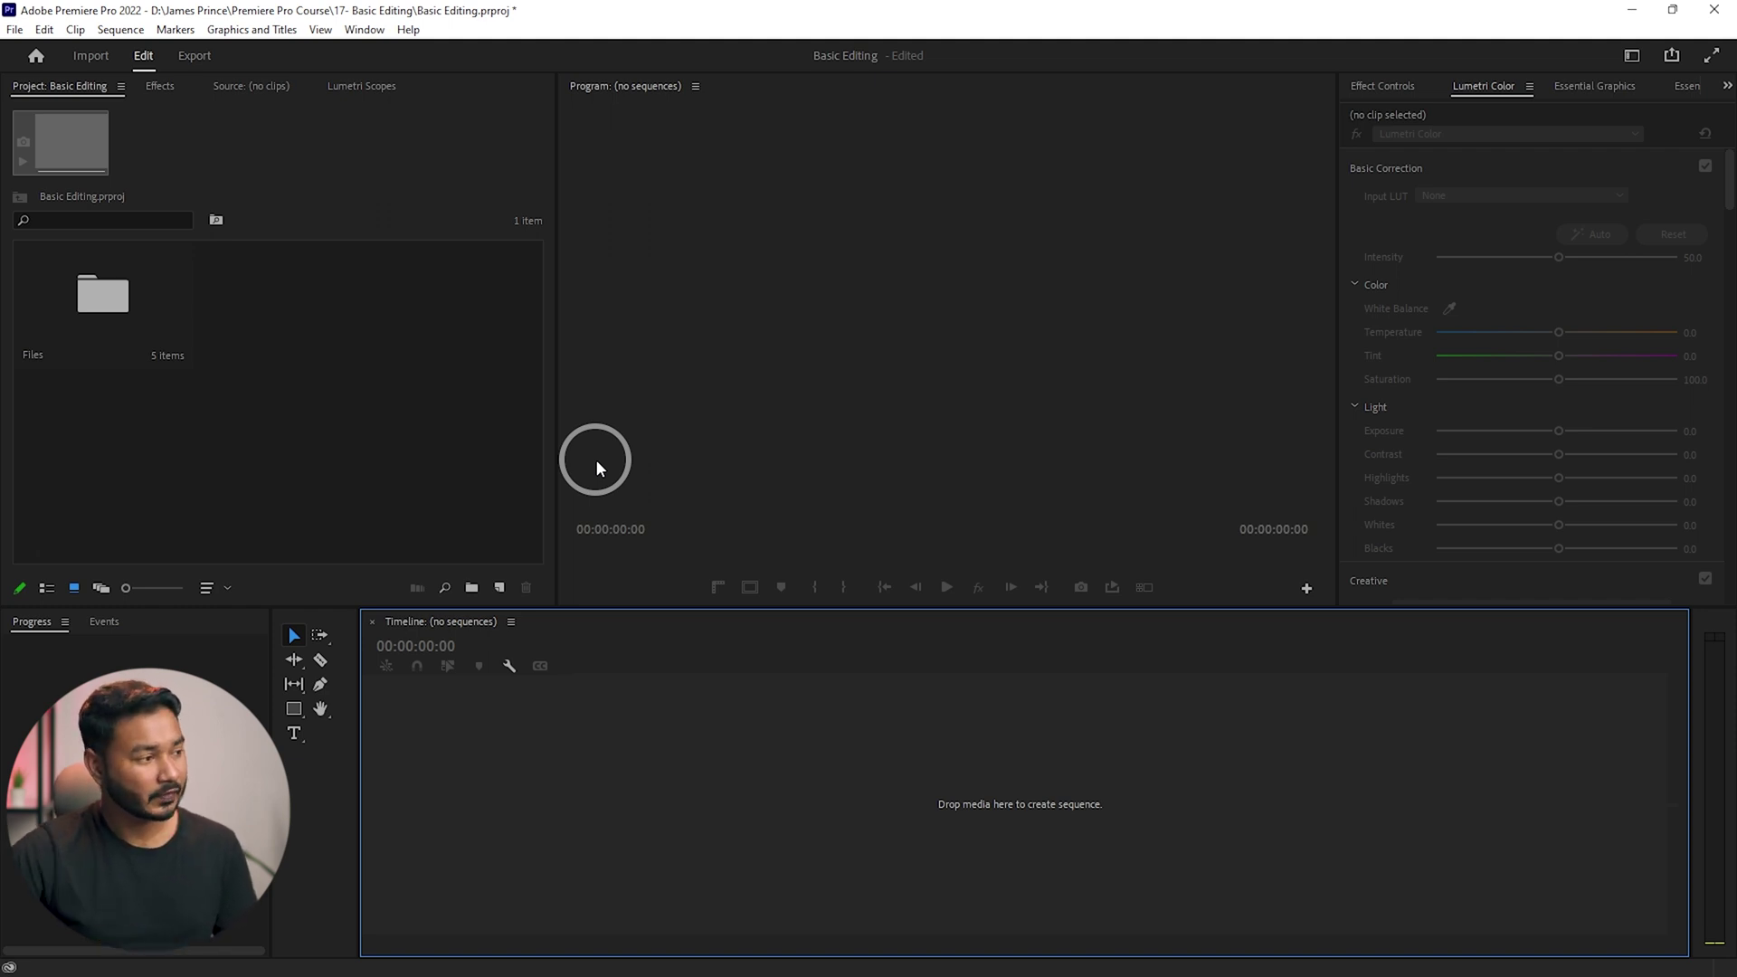
# - Import Camera Footage.mp4 (3840 x 2160, 58:09) from the Project panel's Import dialog
pyautogui.click(420, 376)
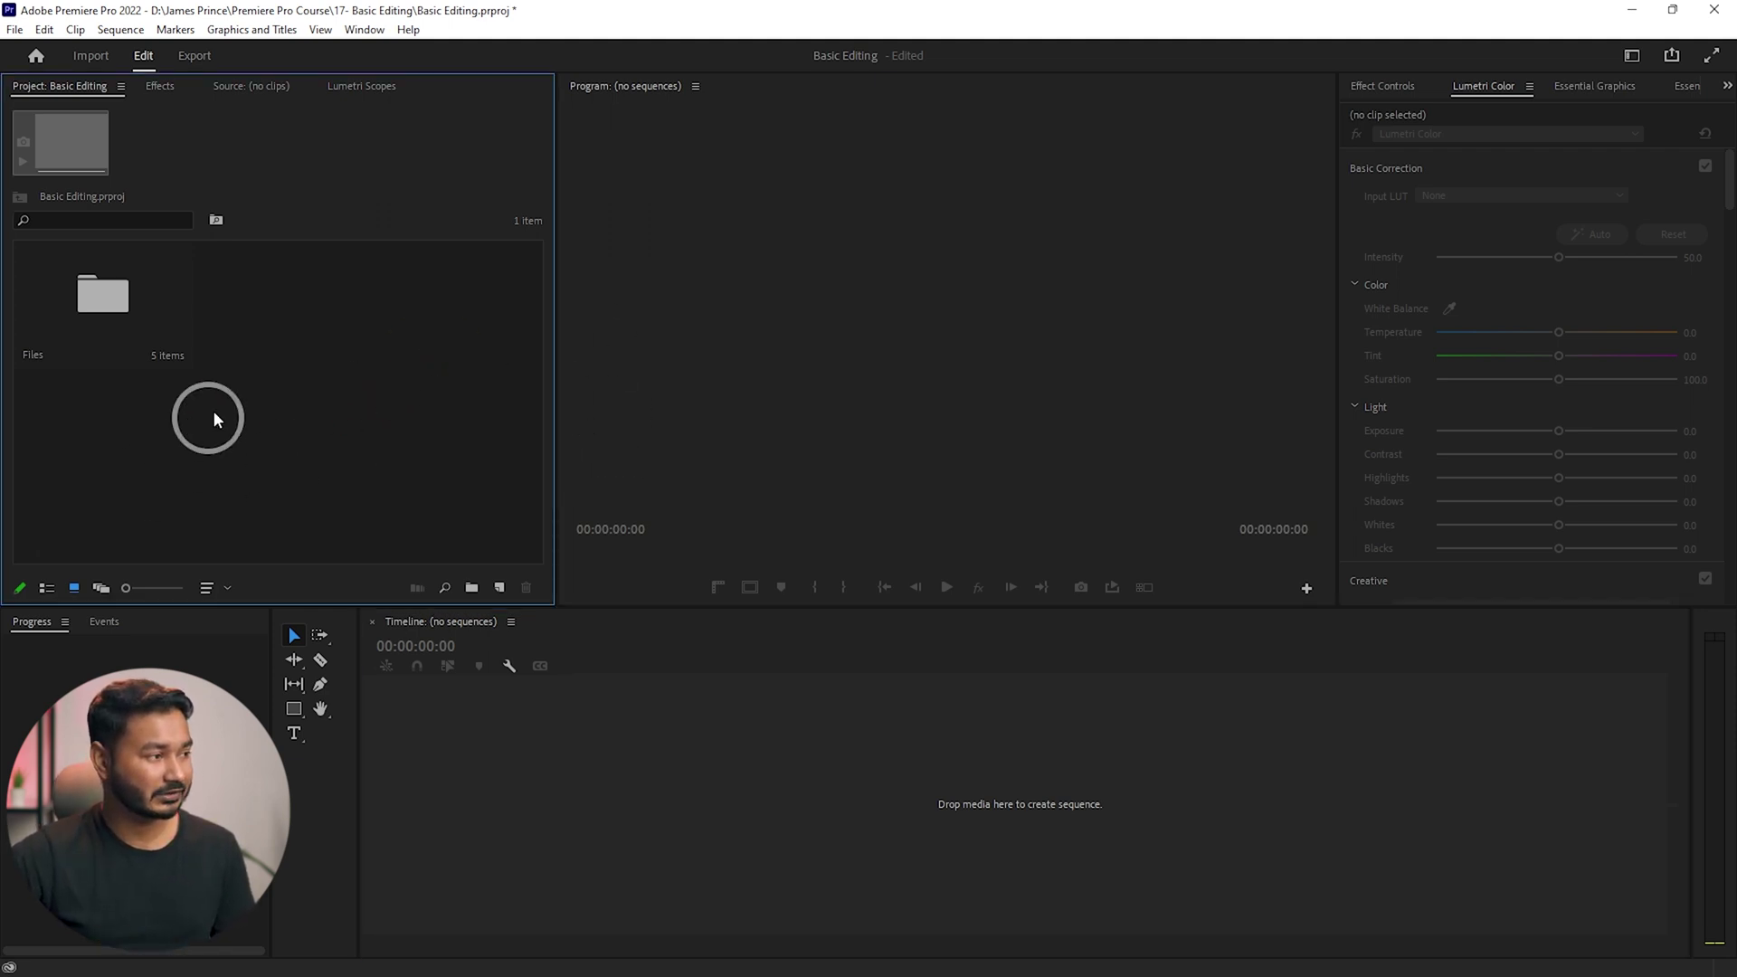
pyautogui.doubleClick(268, 392)
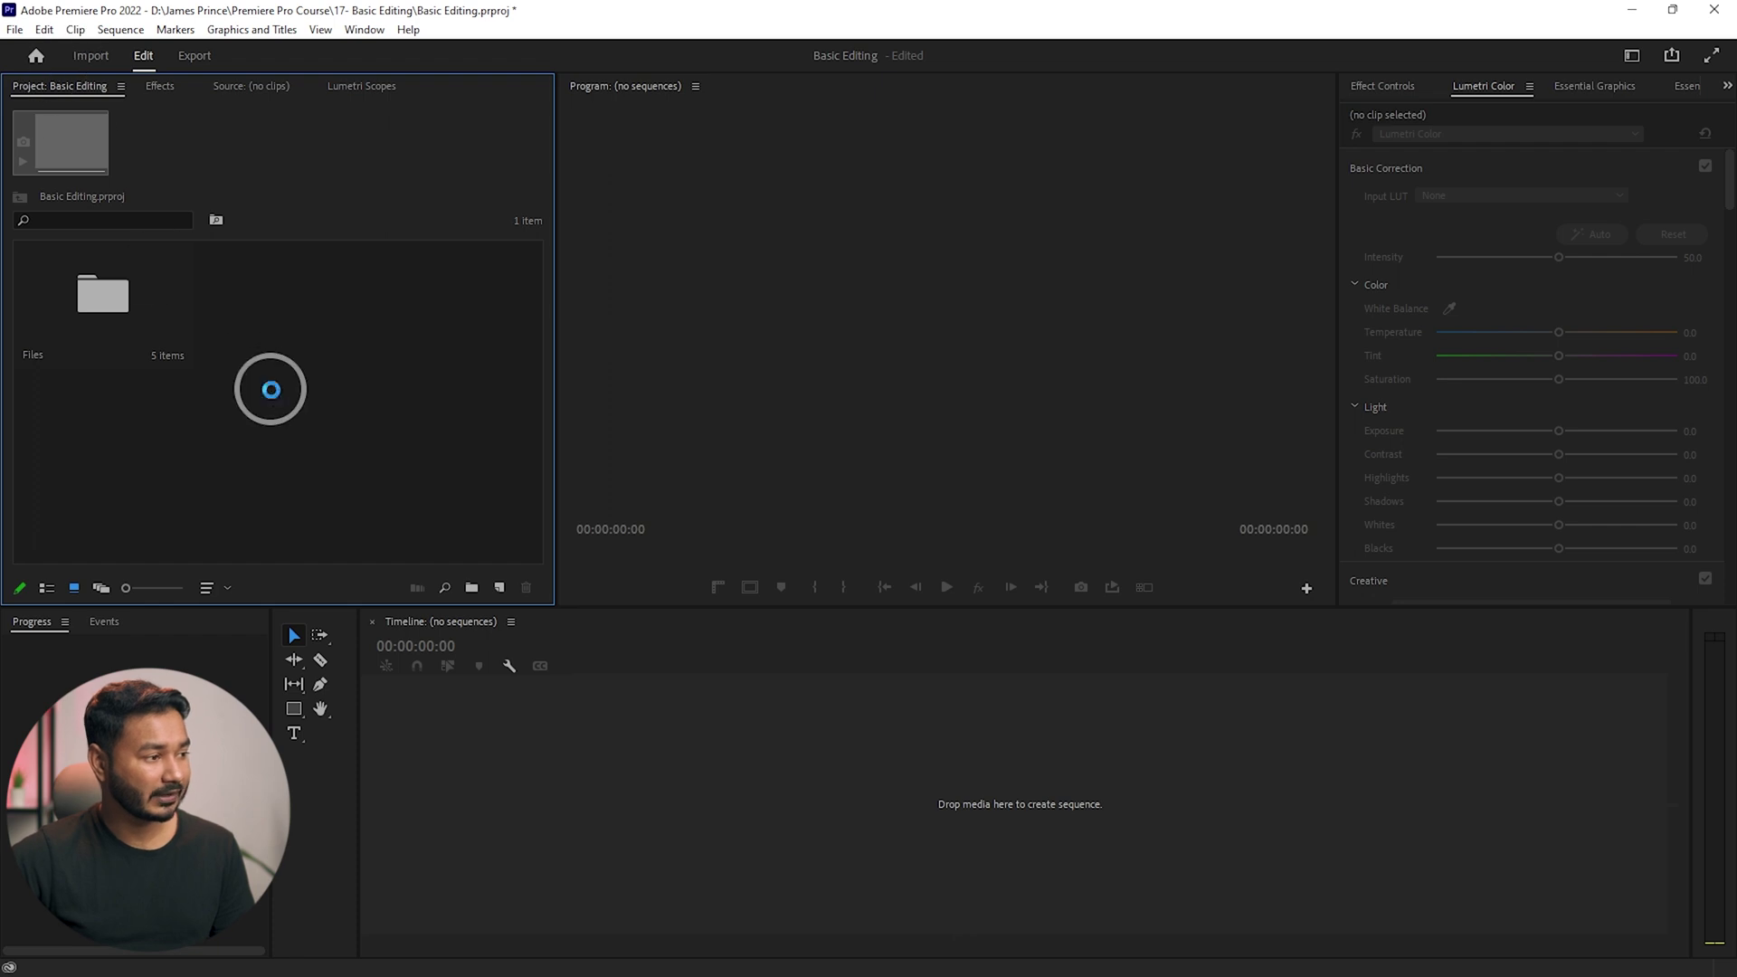
pyautogui.click(728, 285)
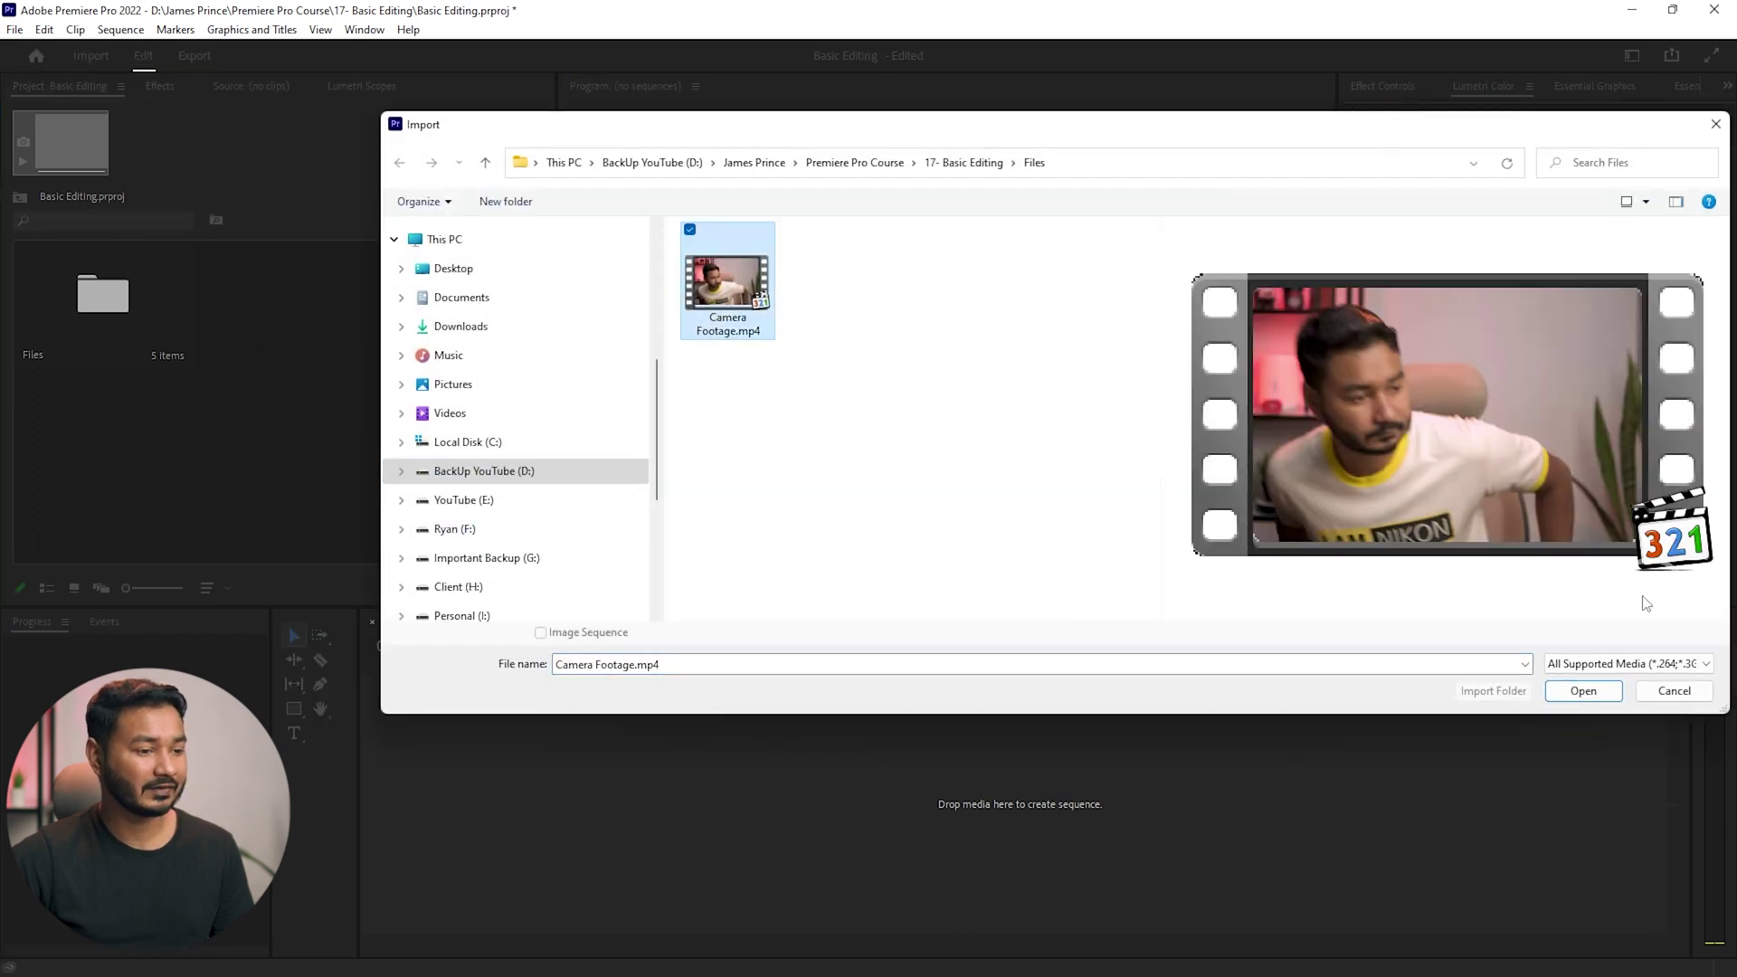
pyautogui.click(1577, 693)
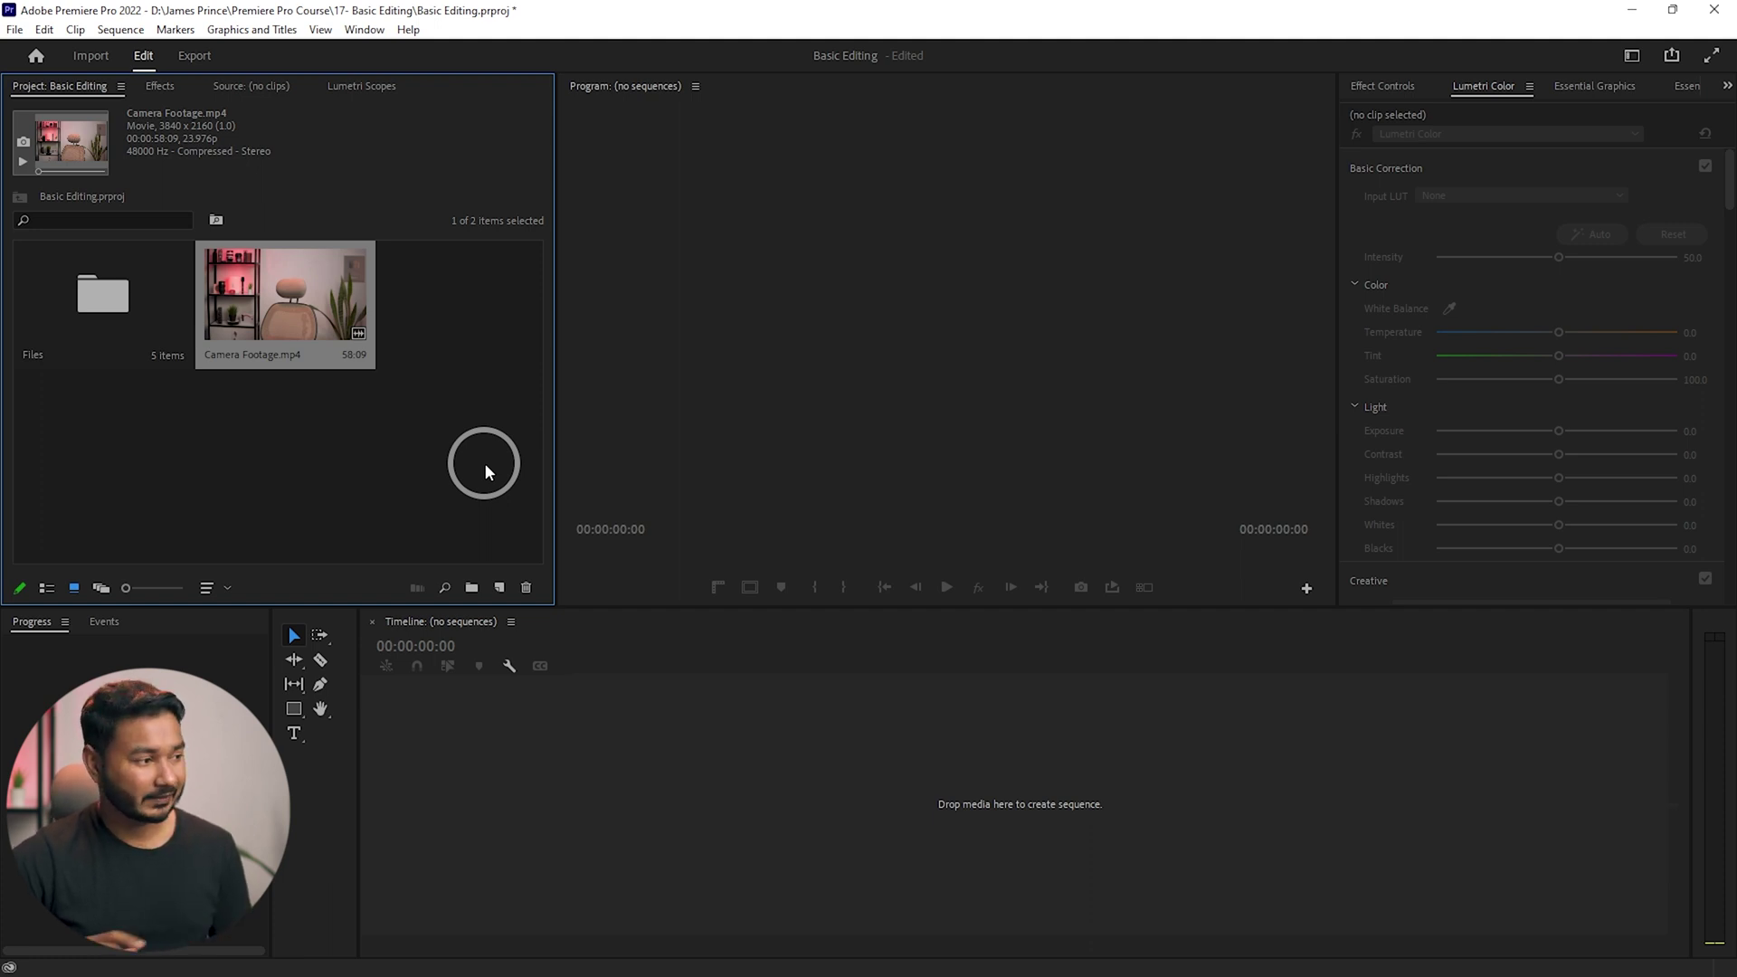
# - Drag Camera Footage.mp4 onto the empty Timeline to create the Camera Footage sequence
pyautogui.moveTo(284, 316); pyautogui.dragTo(725, 773)
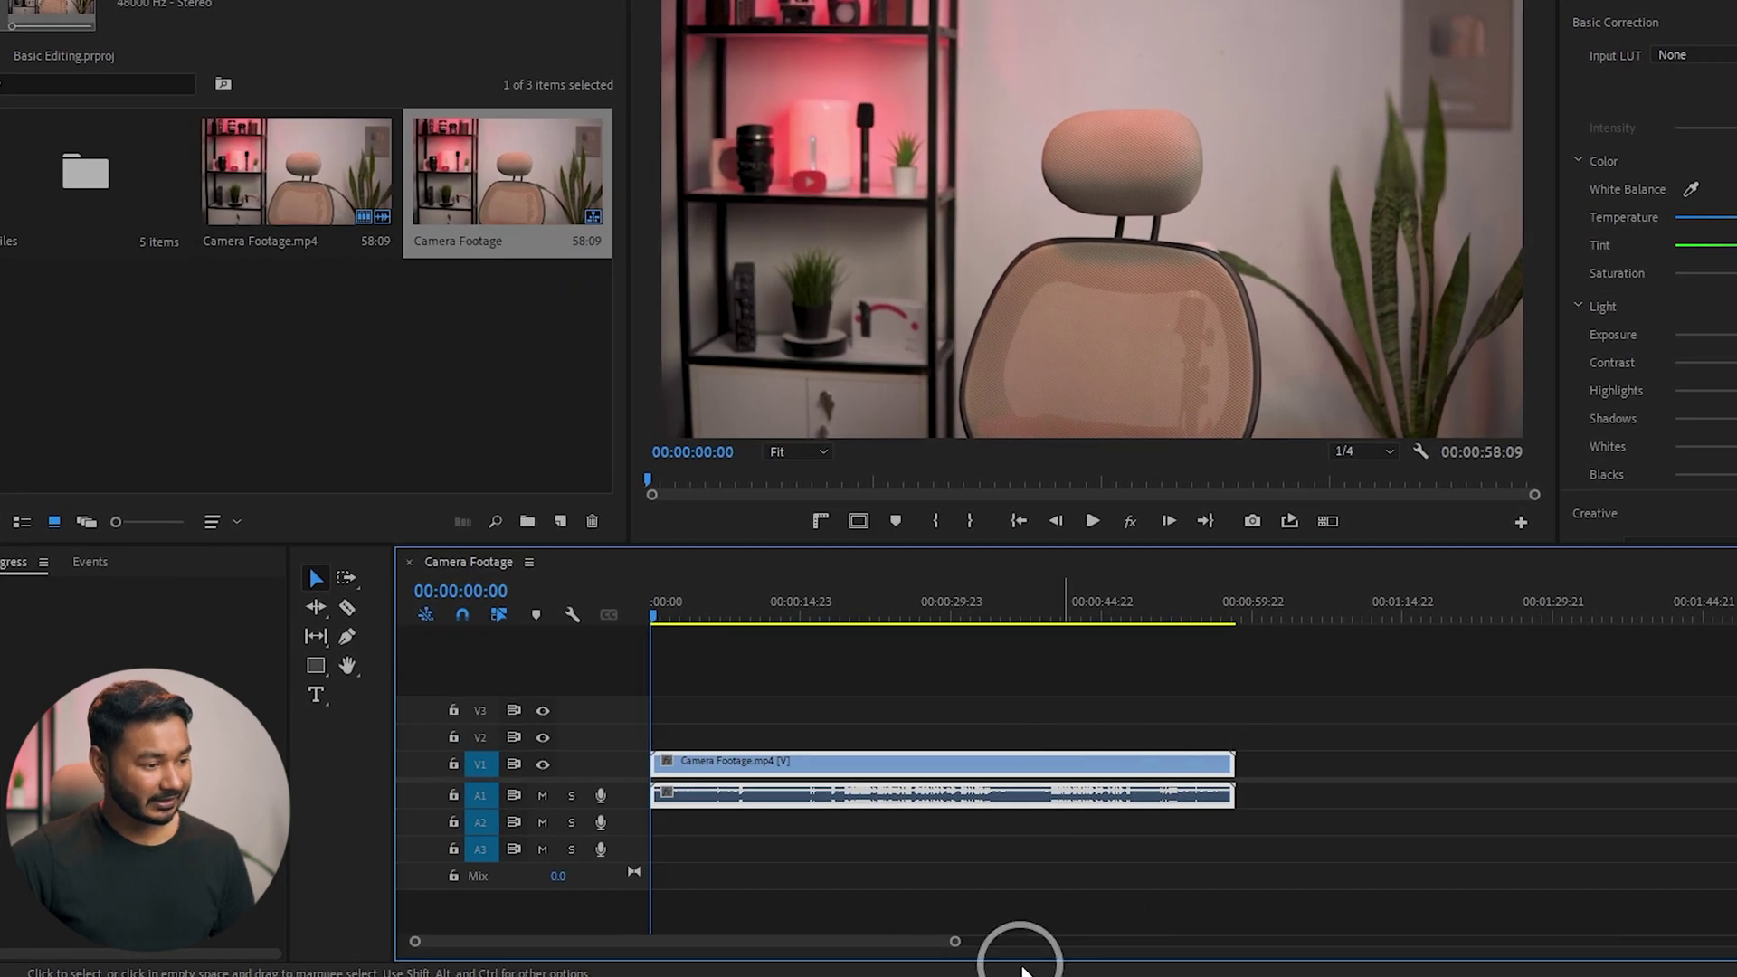
pyautogui.moveTo(955, 942); pyautogui.dragTo(801, 948)
pyautogui.scroll(-5, 1046, 935)
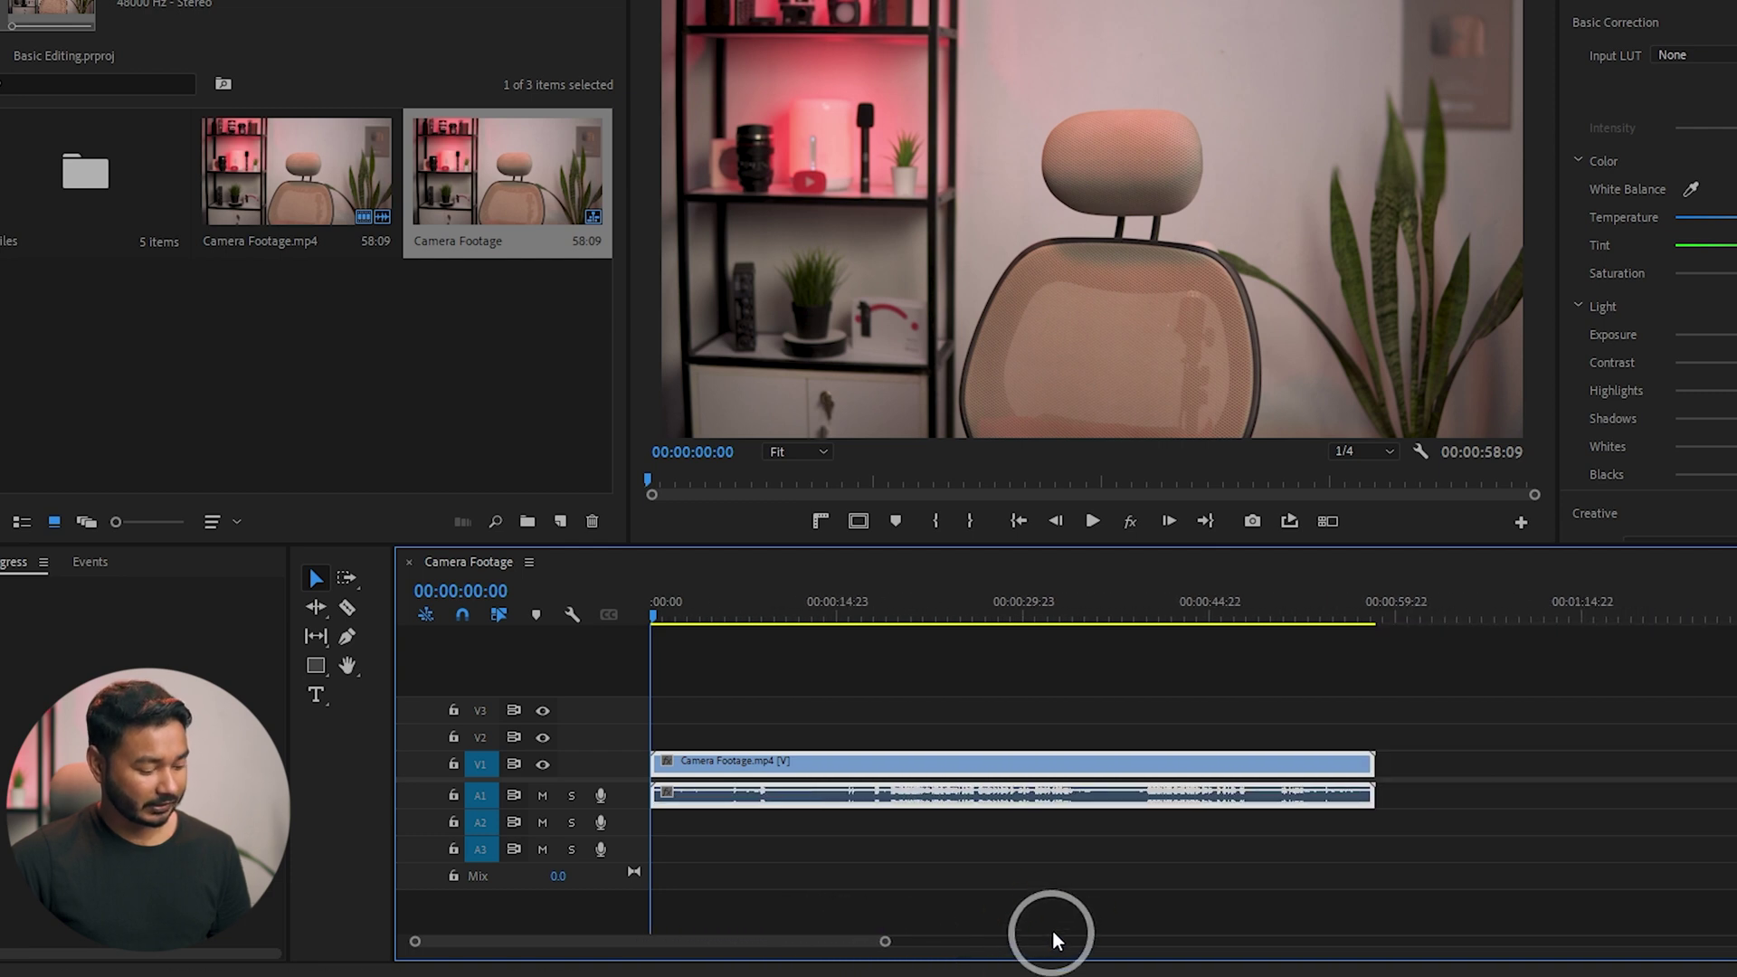
pyautogui.scroll(6, 1046, 852)
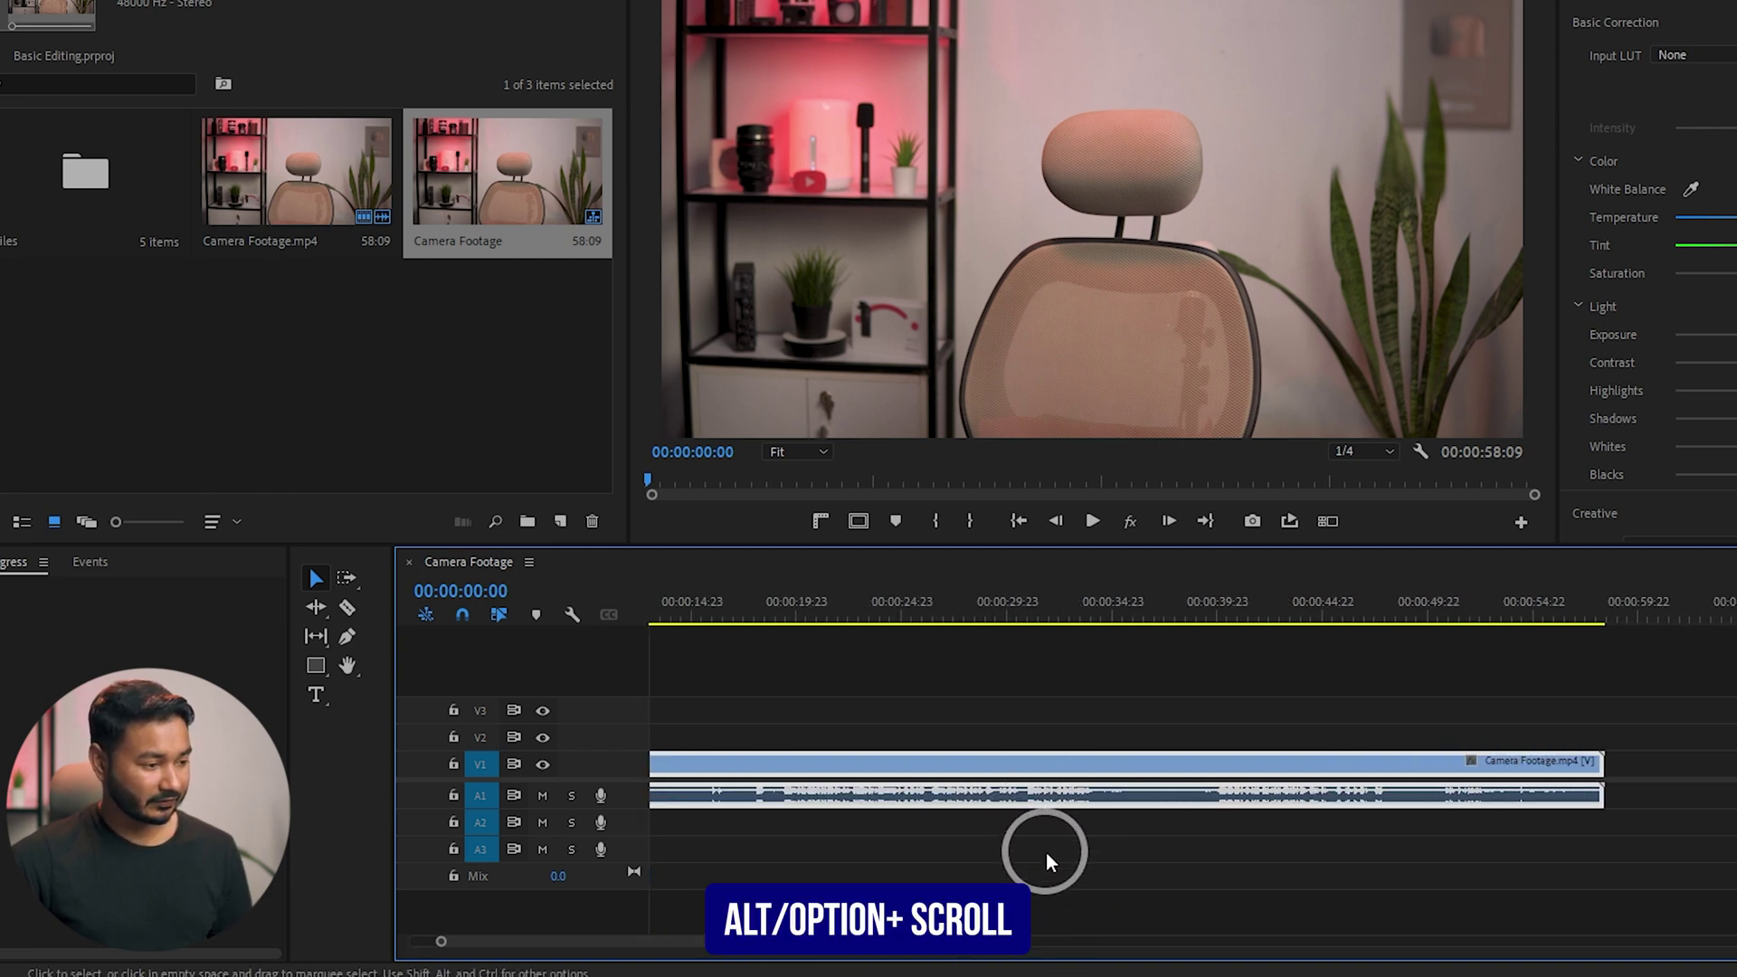
pyautogui.scroll(-2, 1058, 852)
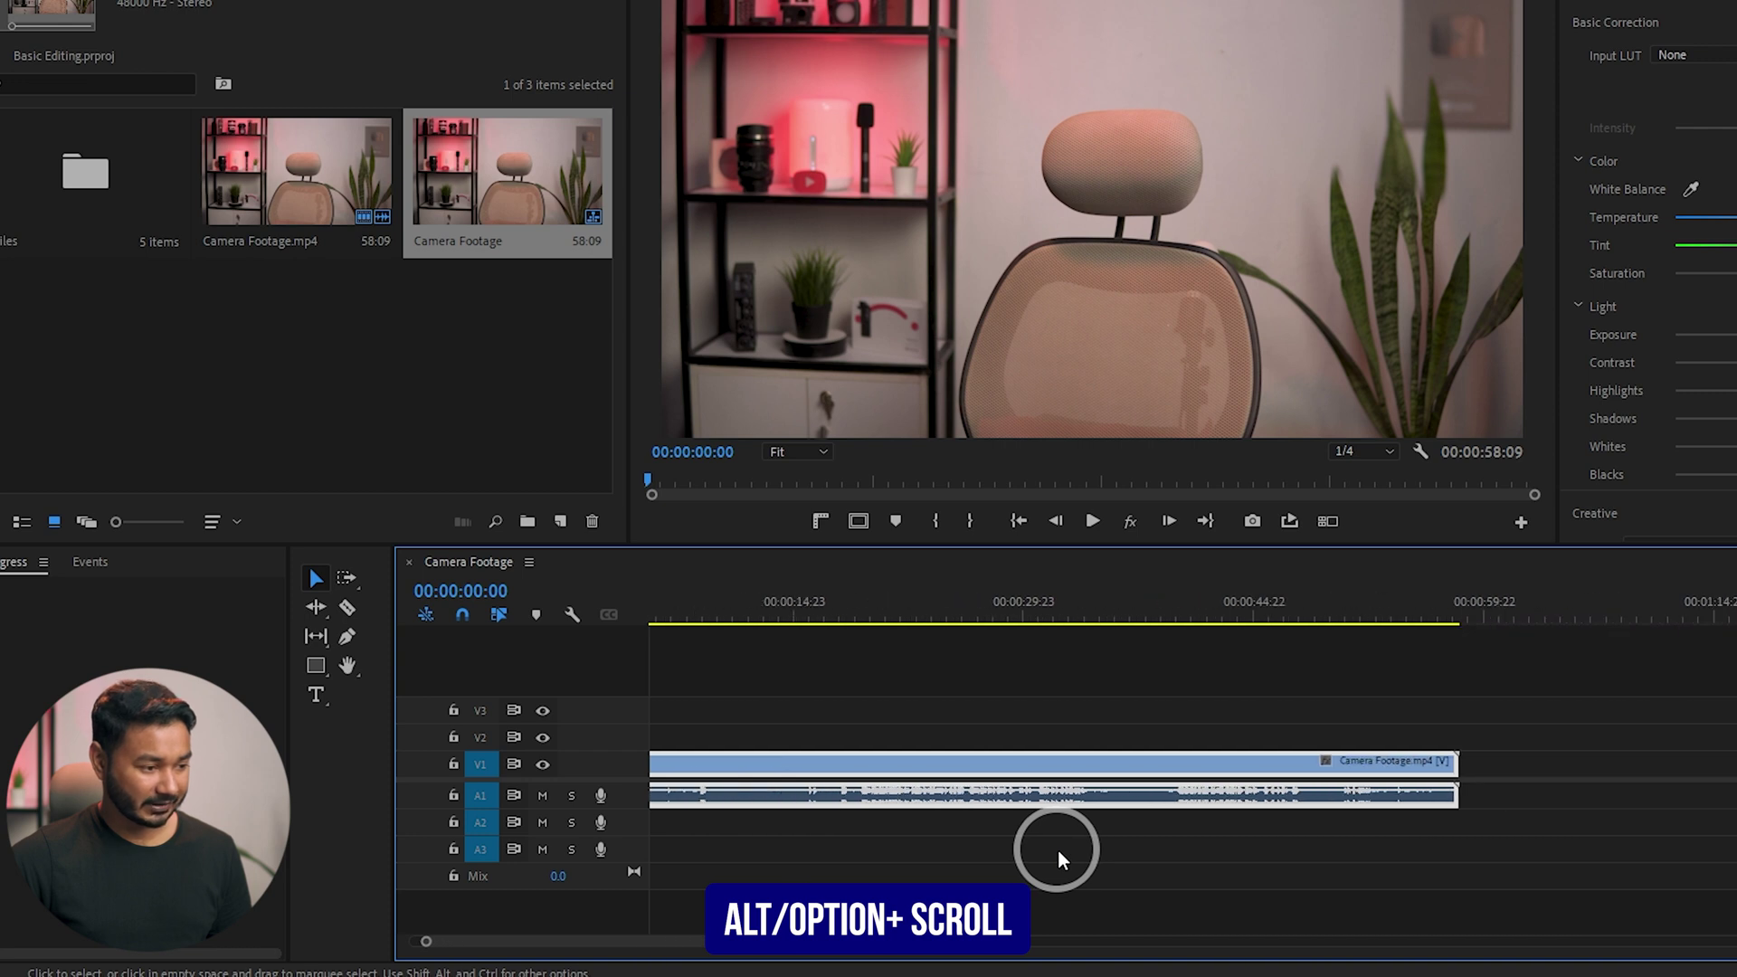
pyautogui.scroll(5, 1059, 853)
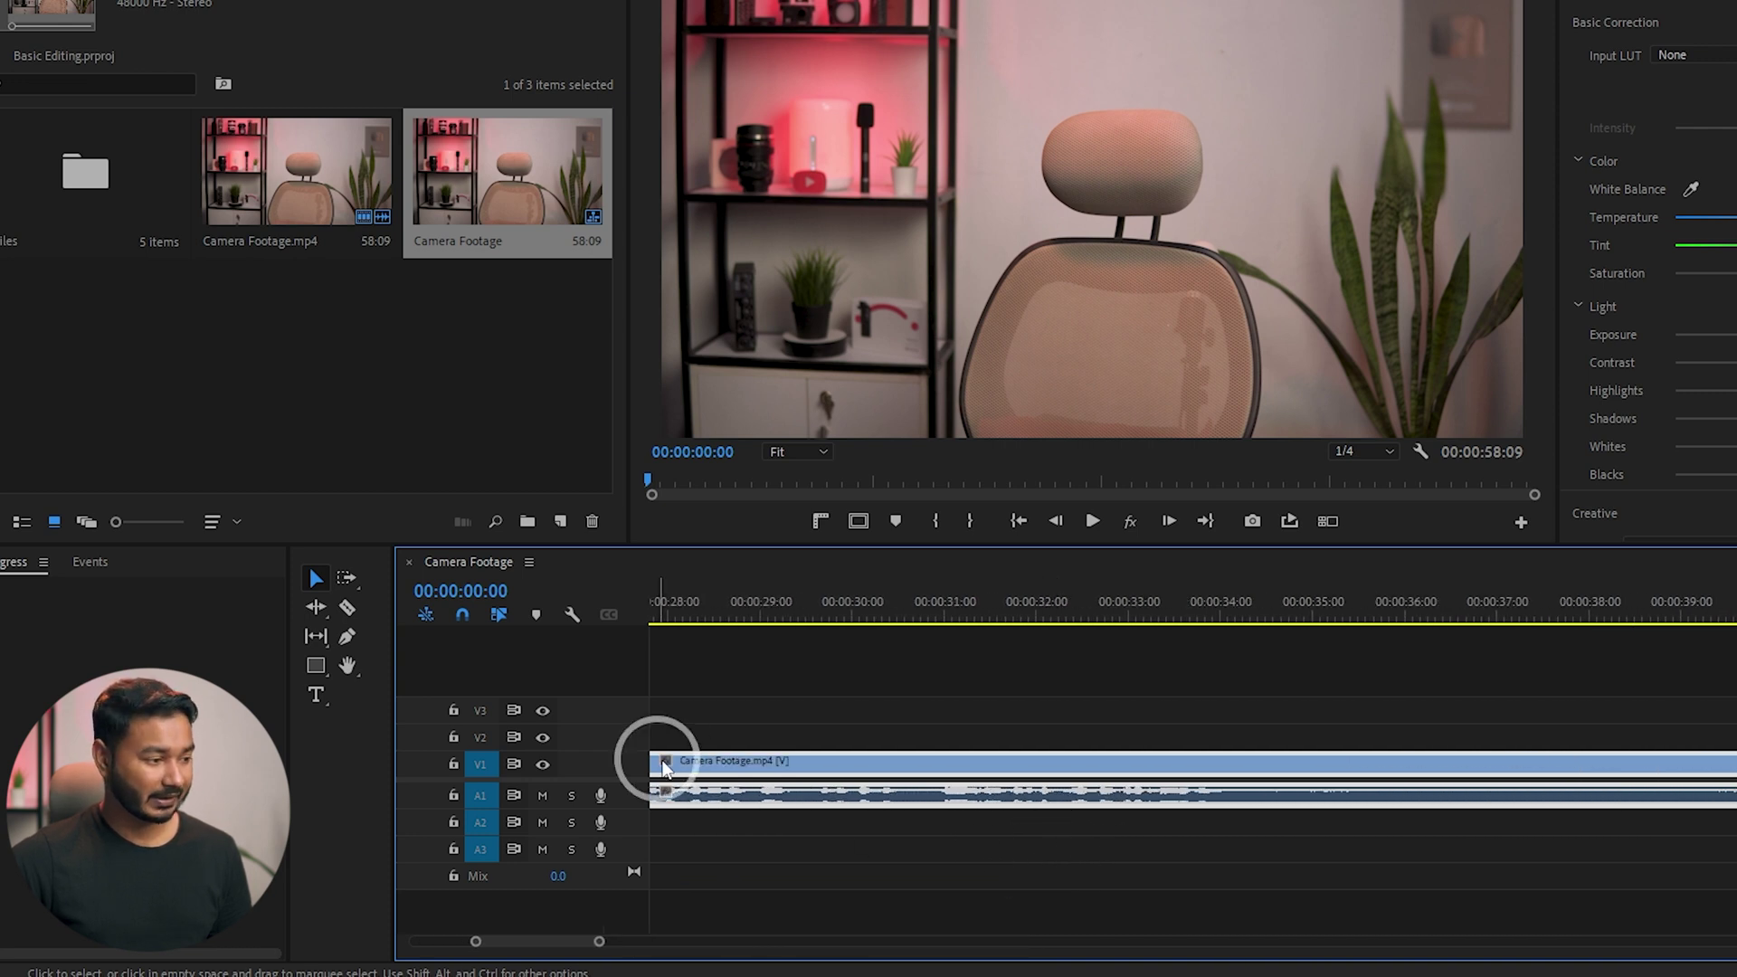
# - Enlarge the V1 and A1 tracks to show video thumbnails and audio waveforms
pyautogui.doubleClick(617, 769)
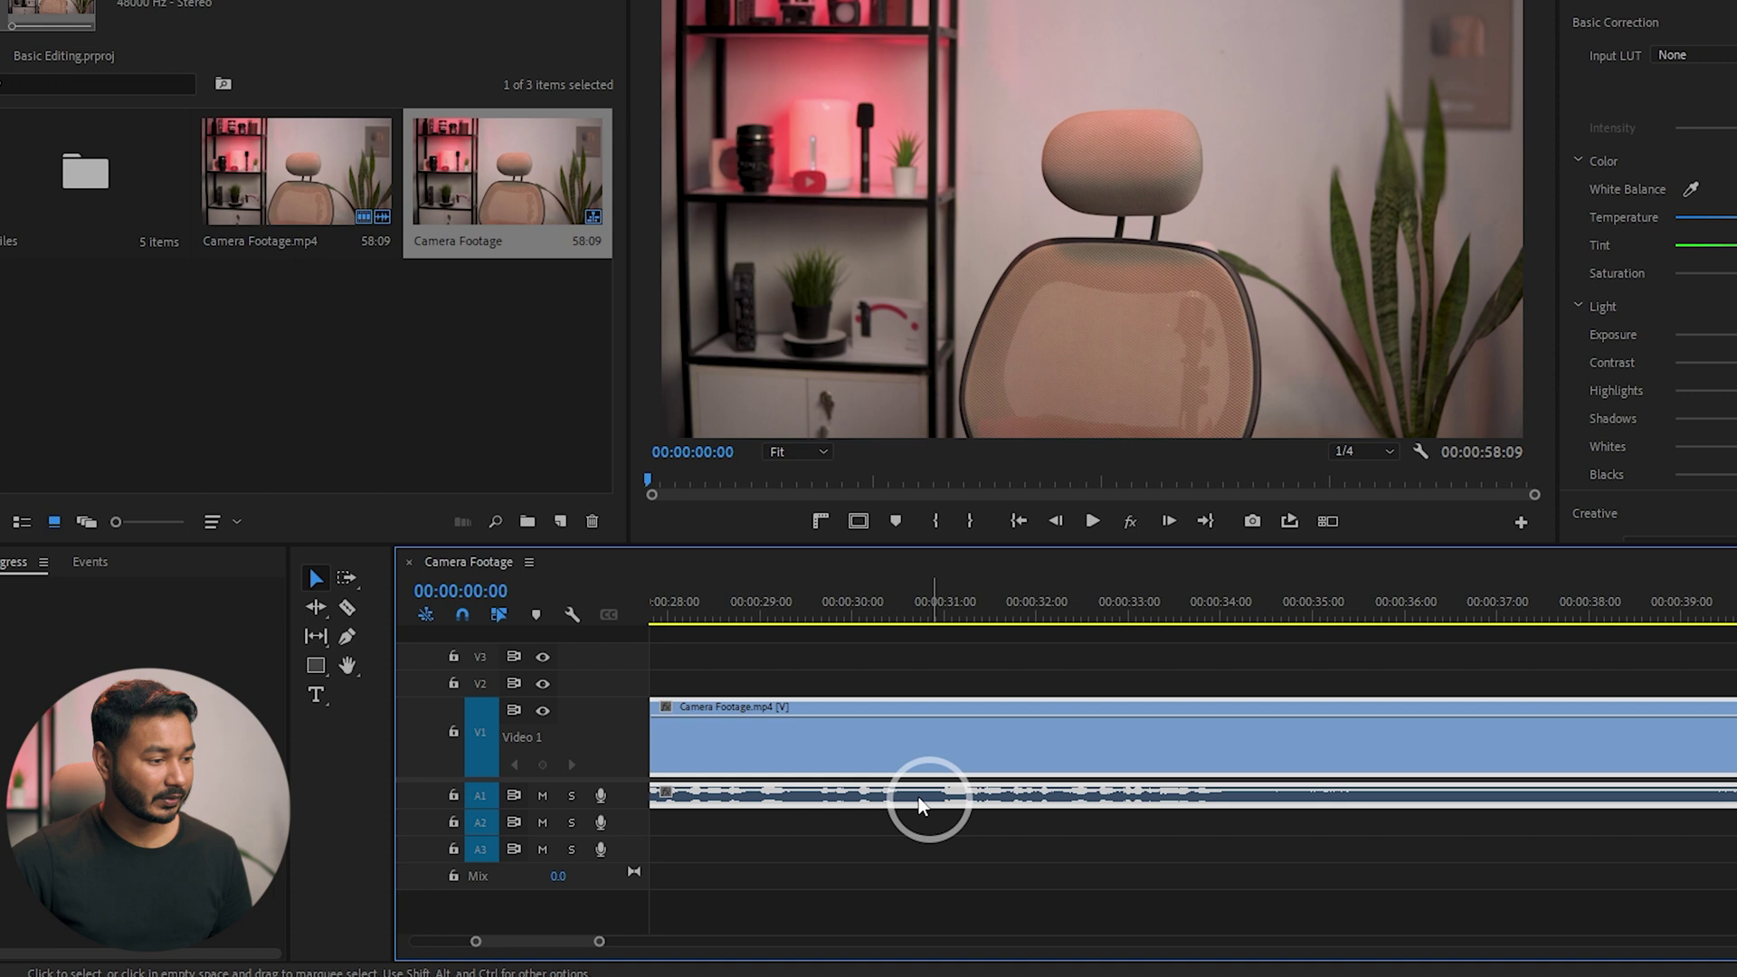
pyautogui.doubleClick(621, 796)
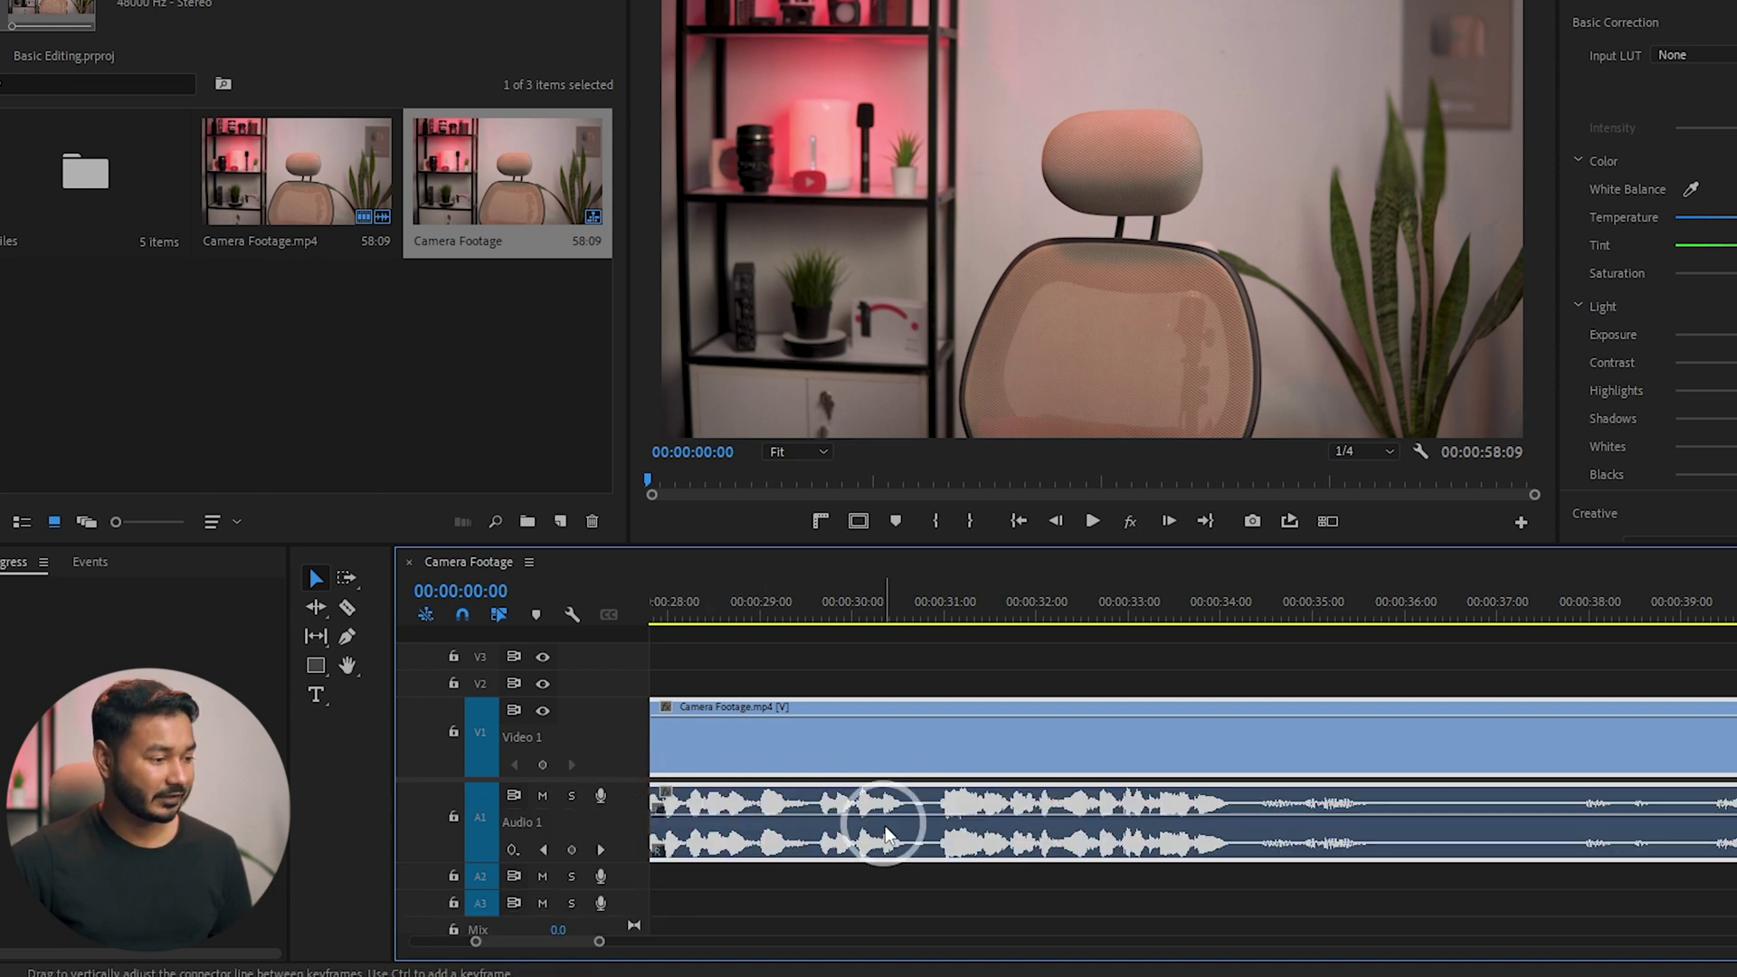
pyautogui.scroll(-4, 986, 832)
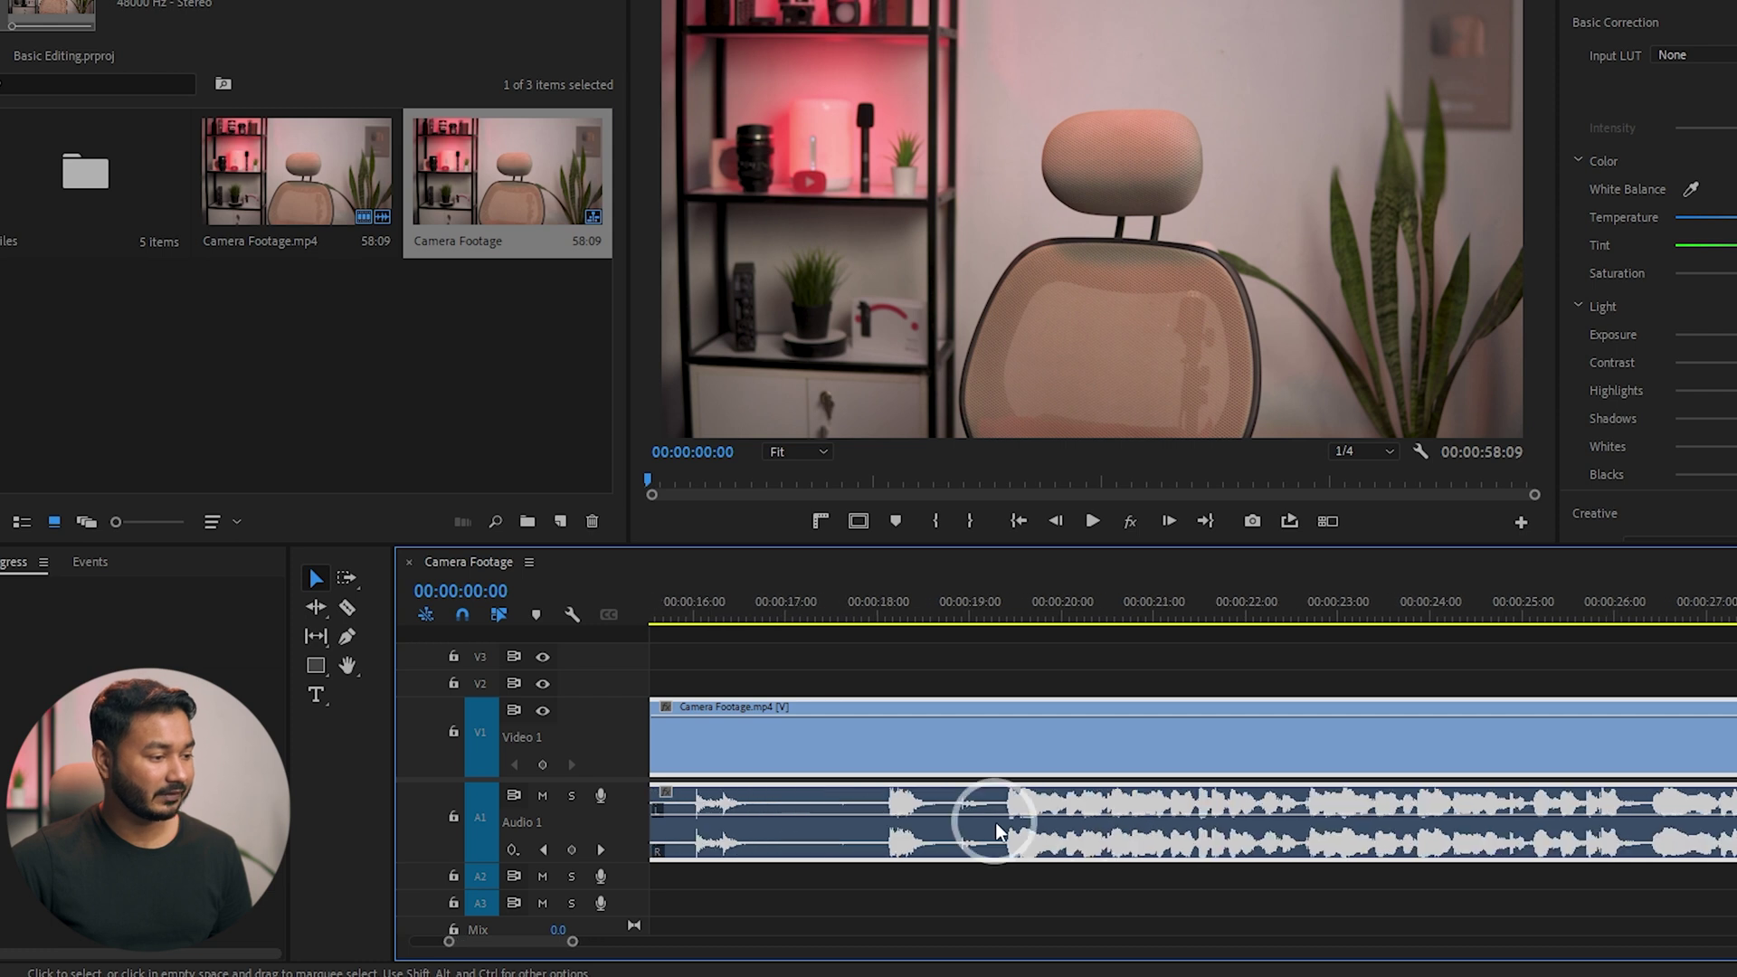
pyautogui.scroll(-5, 995, 830)
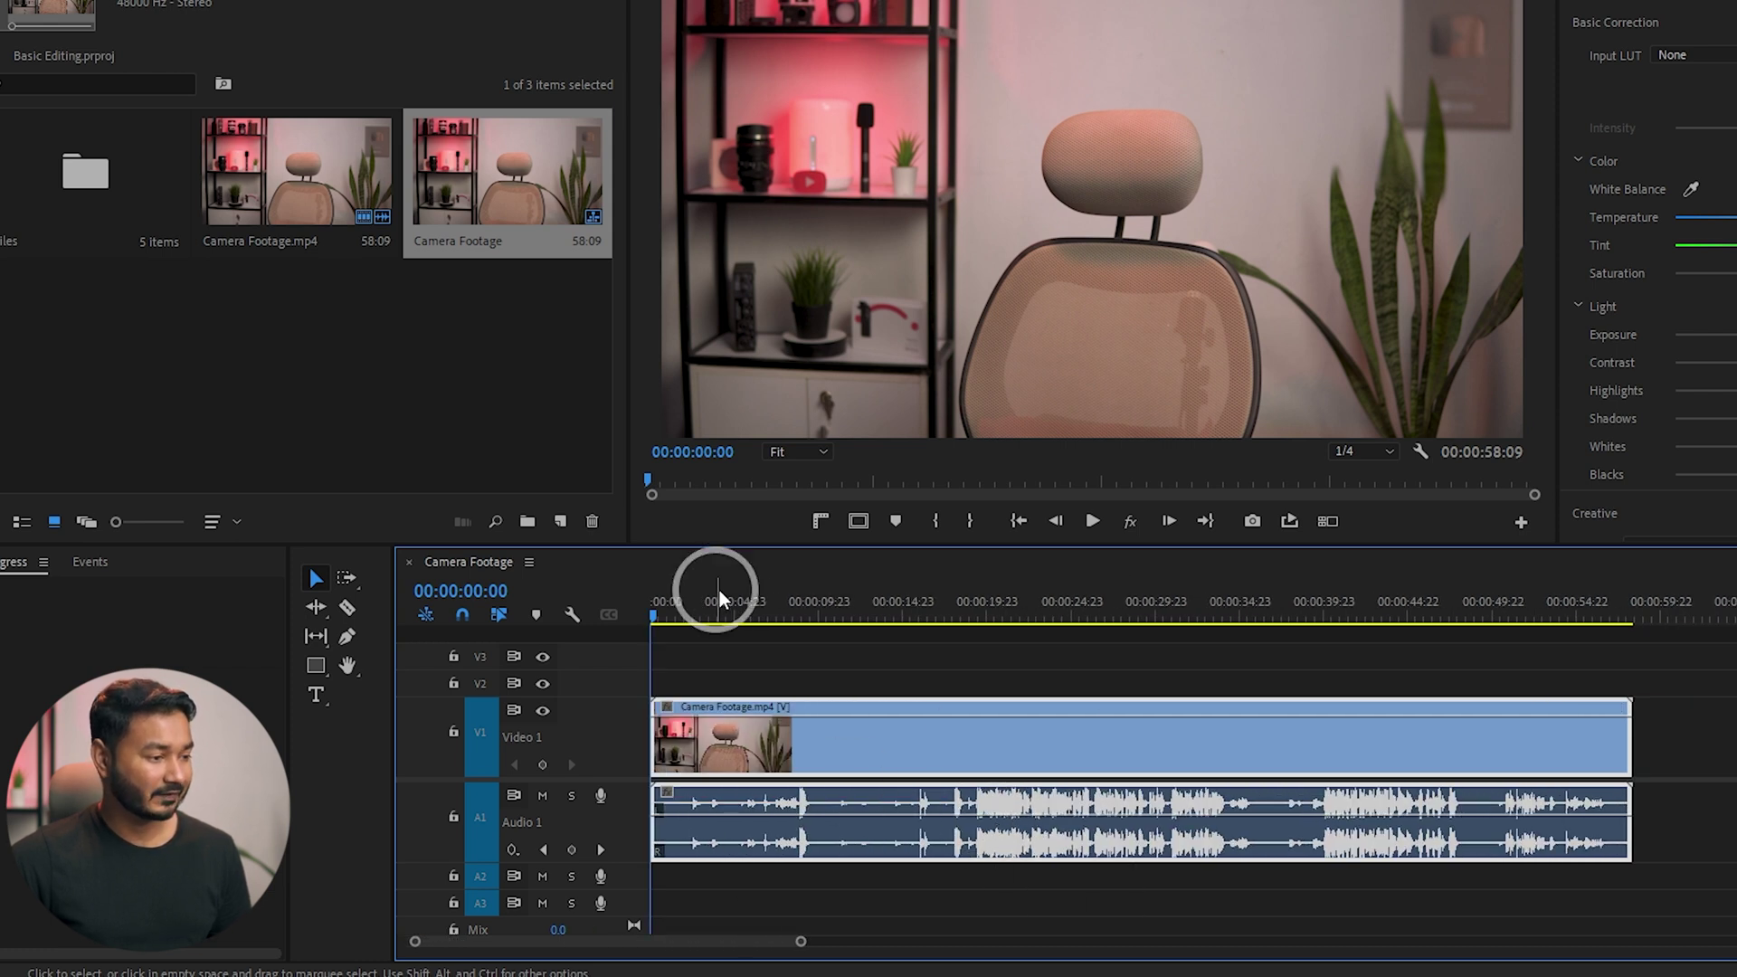
# - Park the playhead at 00:00:19:10 and drag the clip's in-point right to it
pyautogui.moveTo(754, 605); pyautogui.dragTo(981, 646)
pyautogui.click(980, 639)
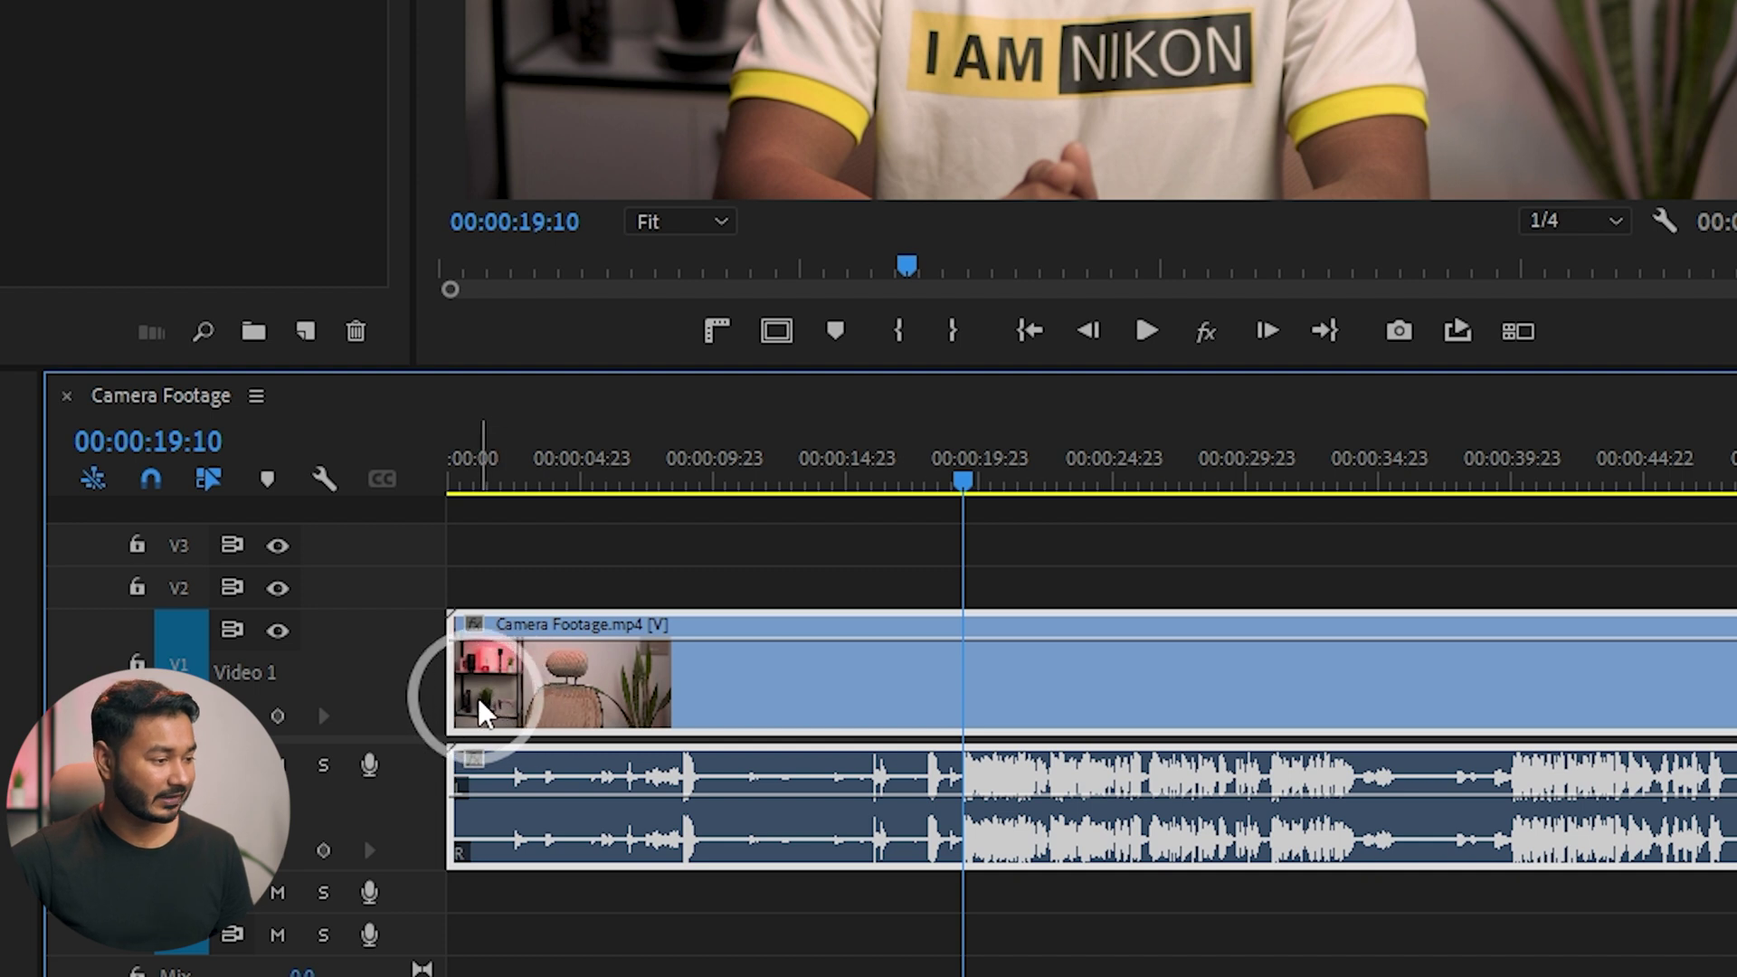
pyautogui.moveTo(470, 697); pyautogui.dragTo(975, 694)
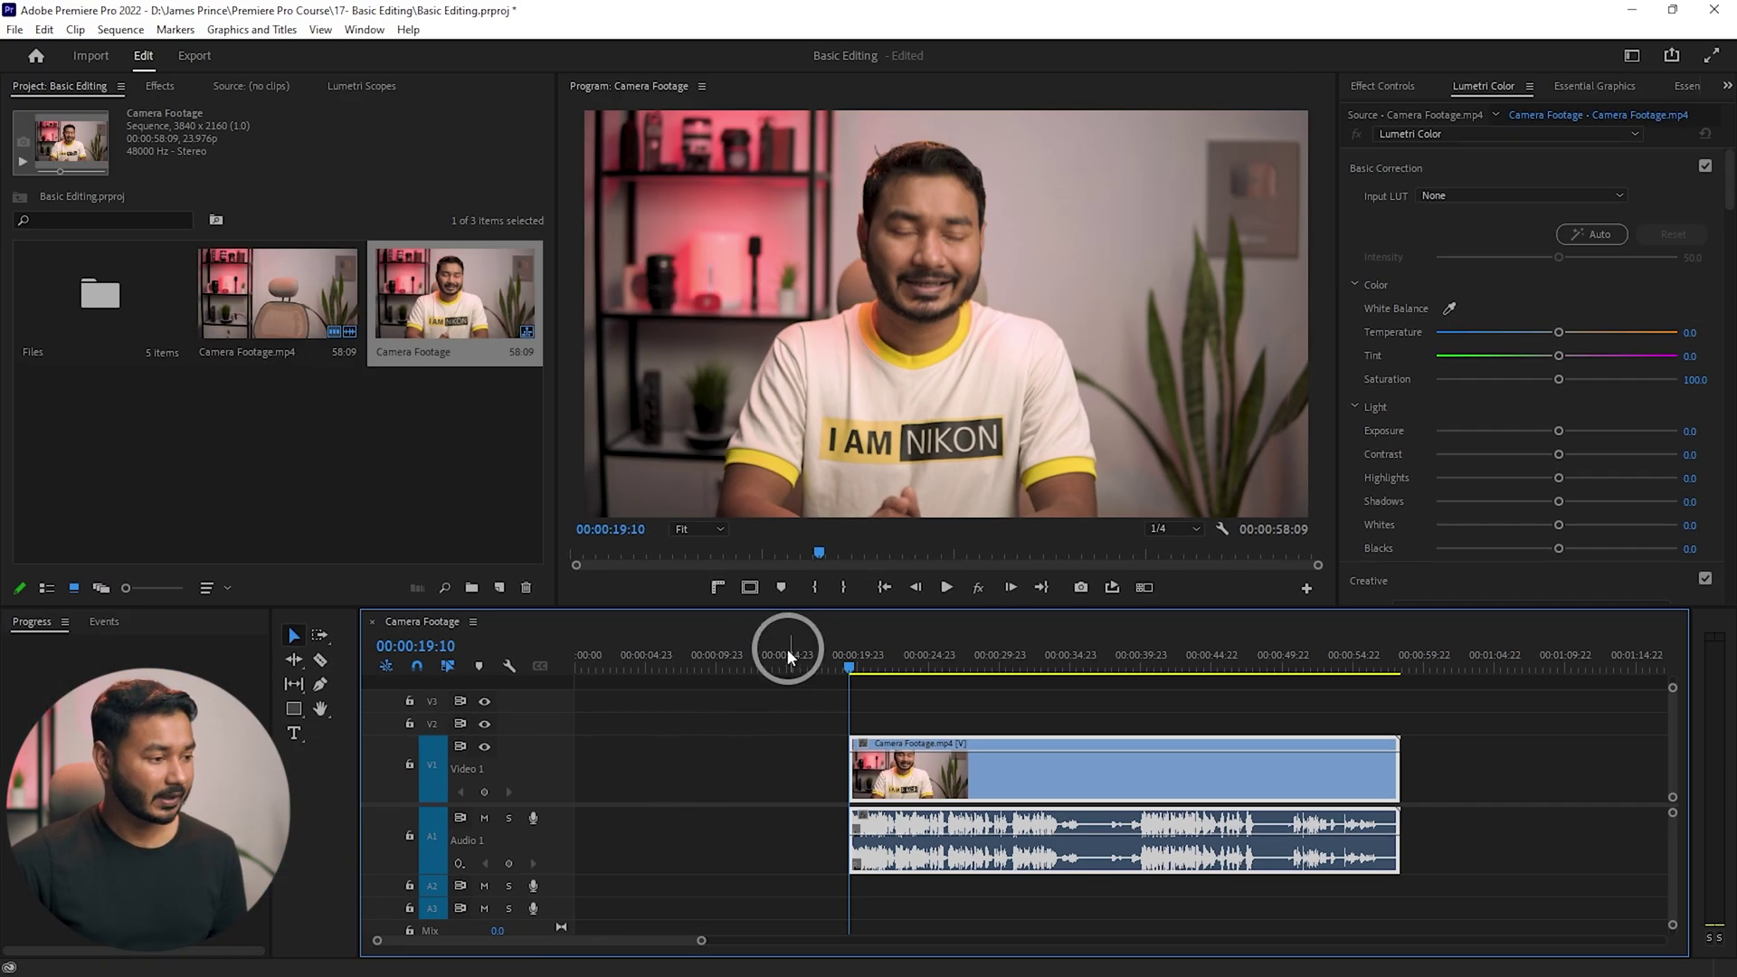
# - Play the sequence from the start to review the trimmed clip
pyautogui.moveTo(788, 649); pyautogui.dragTo(485, 660)
pyautogui.press('space')
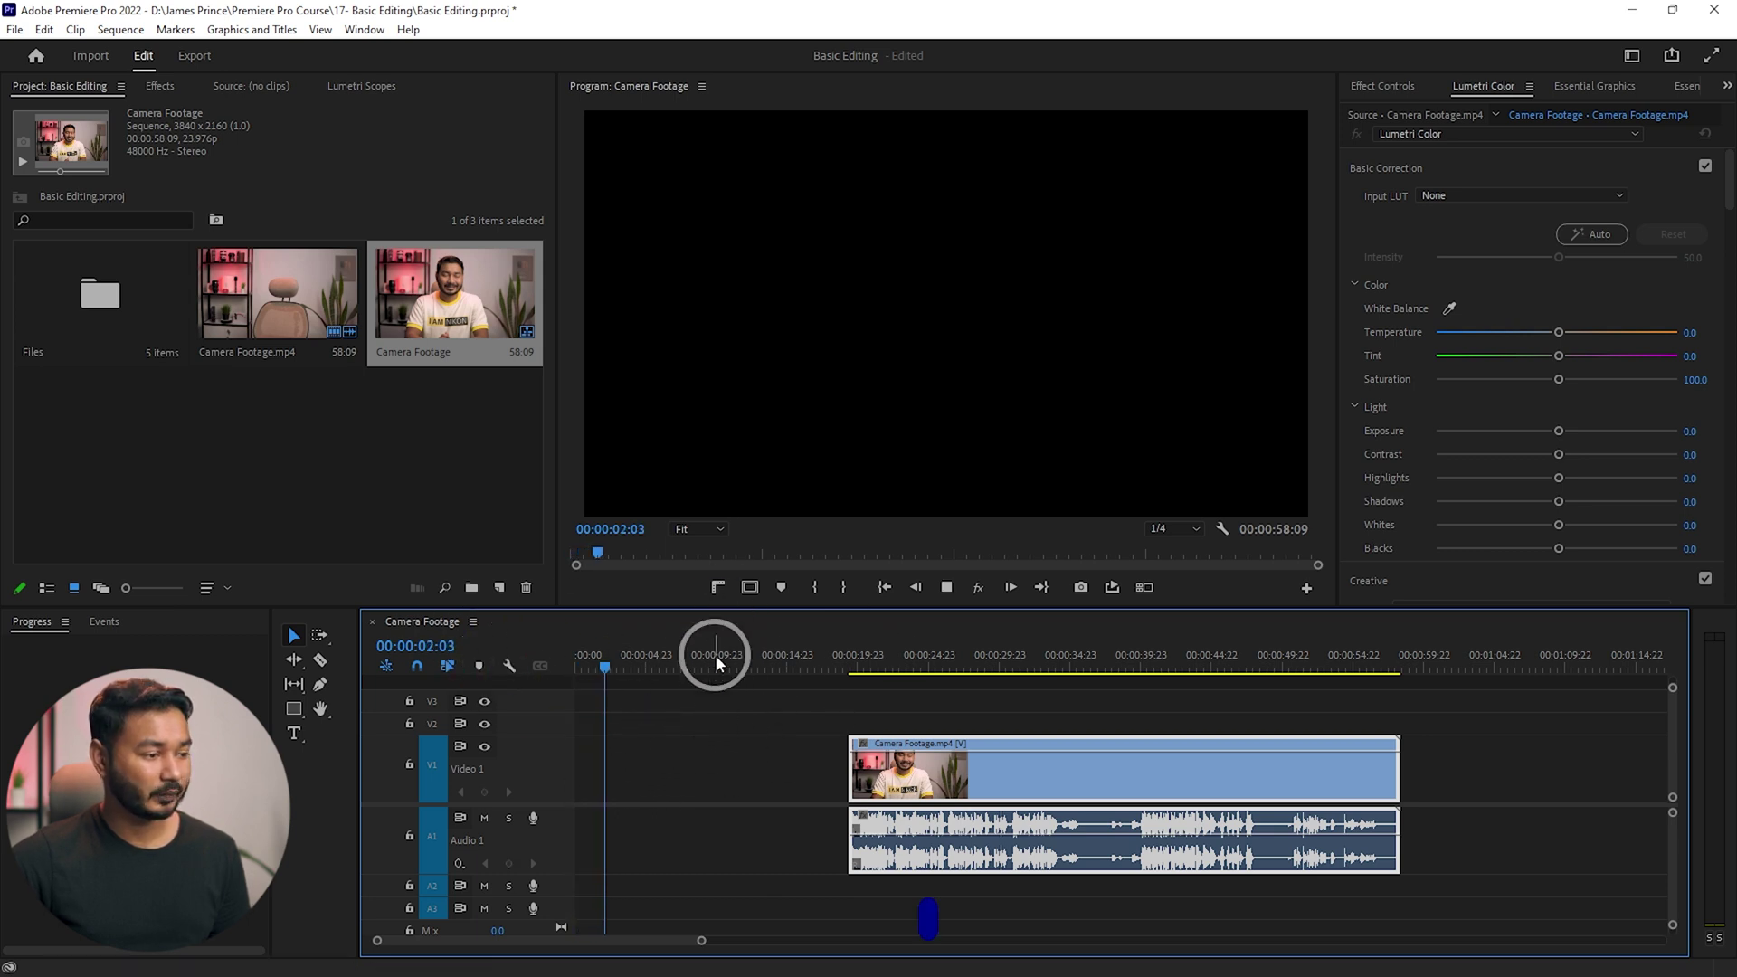
pyautogui.press('space')
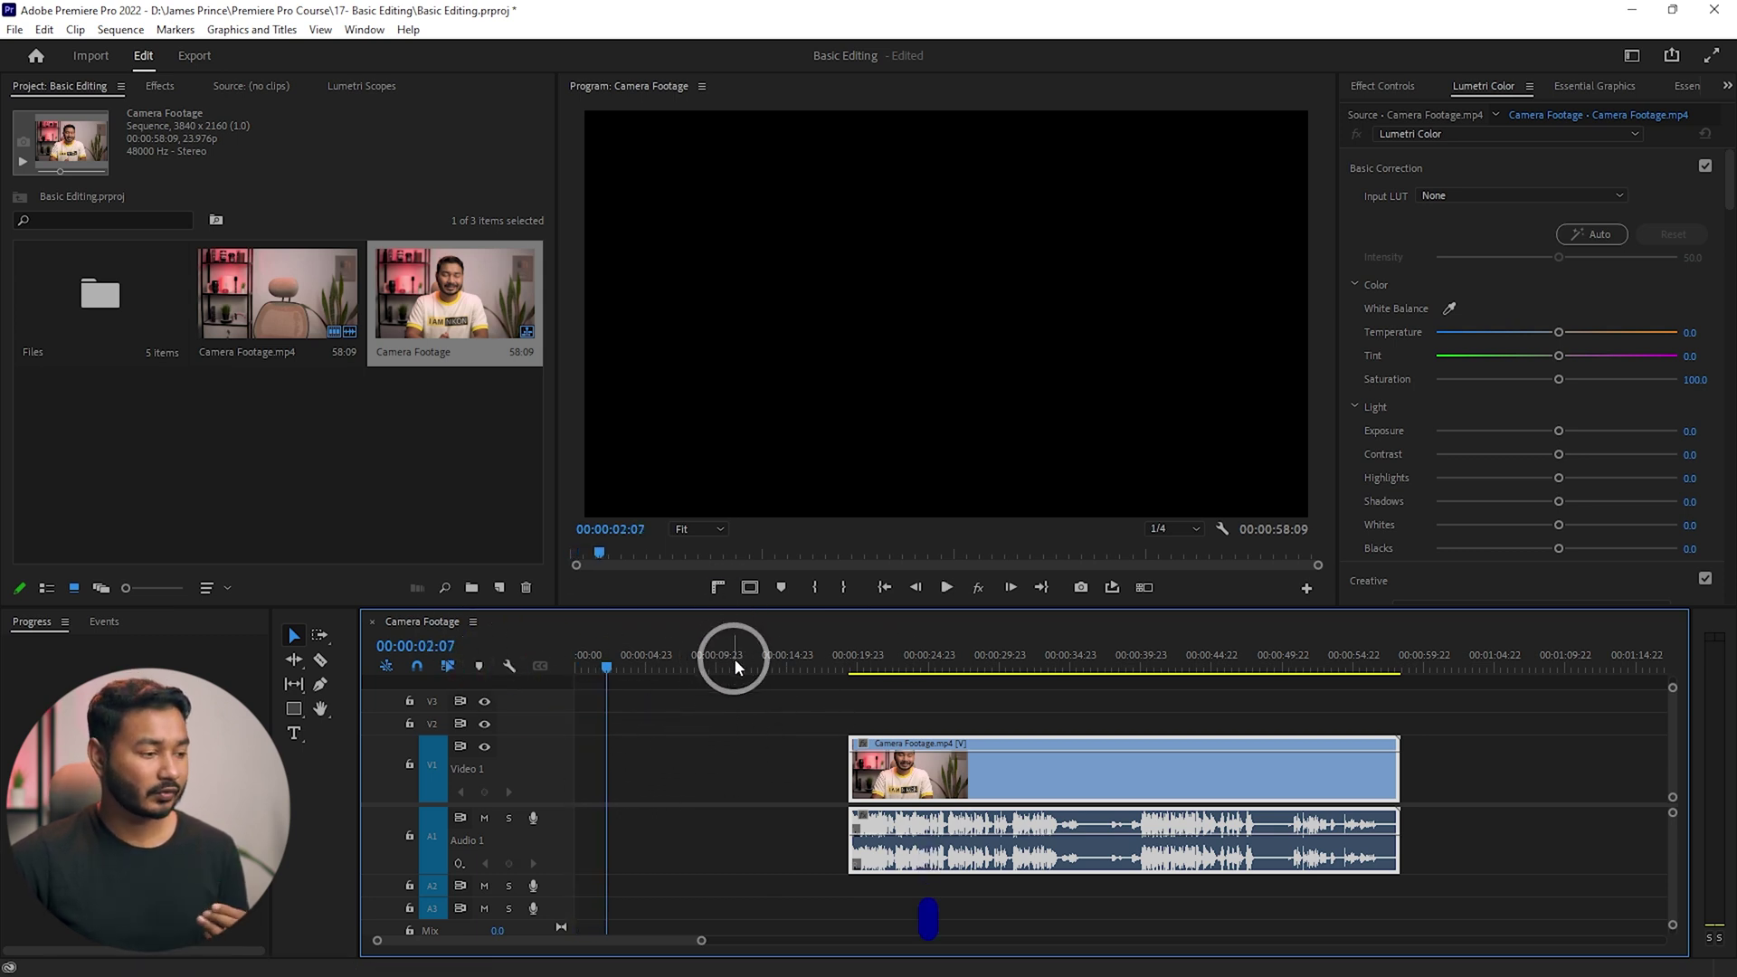
# - Ripple Delete the empty V1 gap so the clip starts at zero, then play it
pyautogui.rightClick(698, 773)
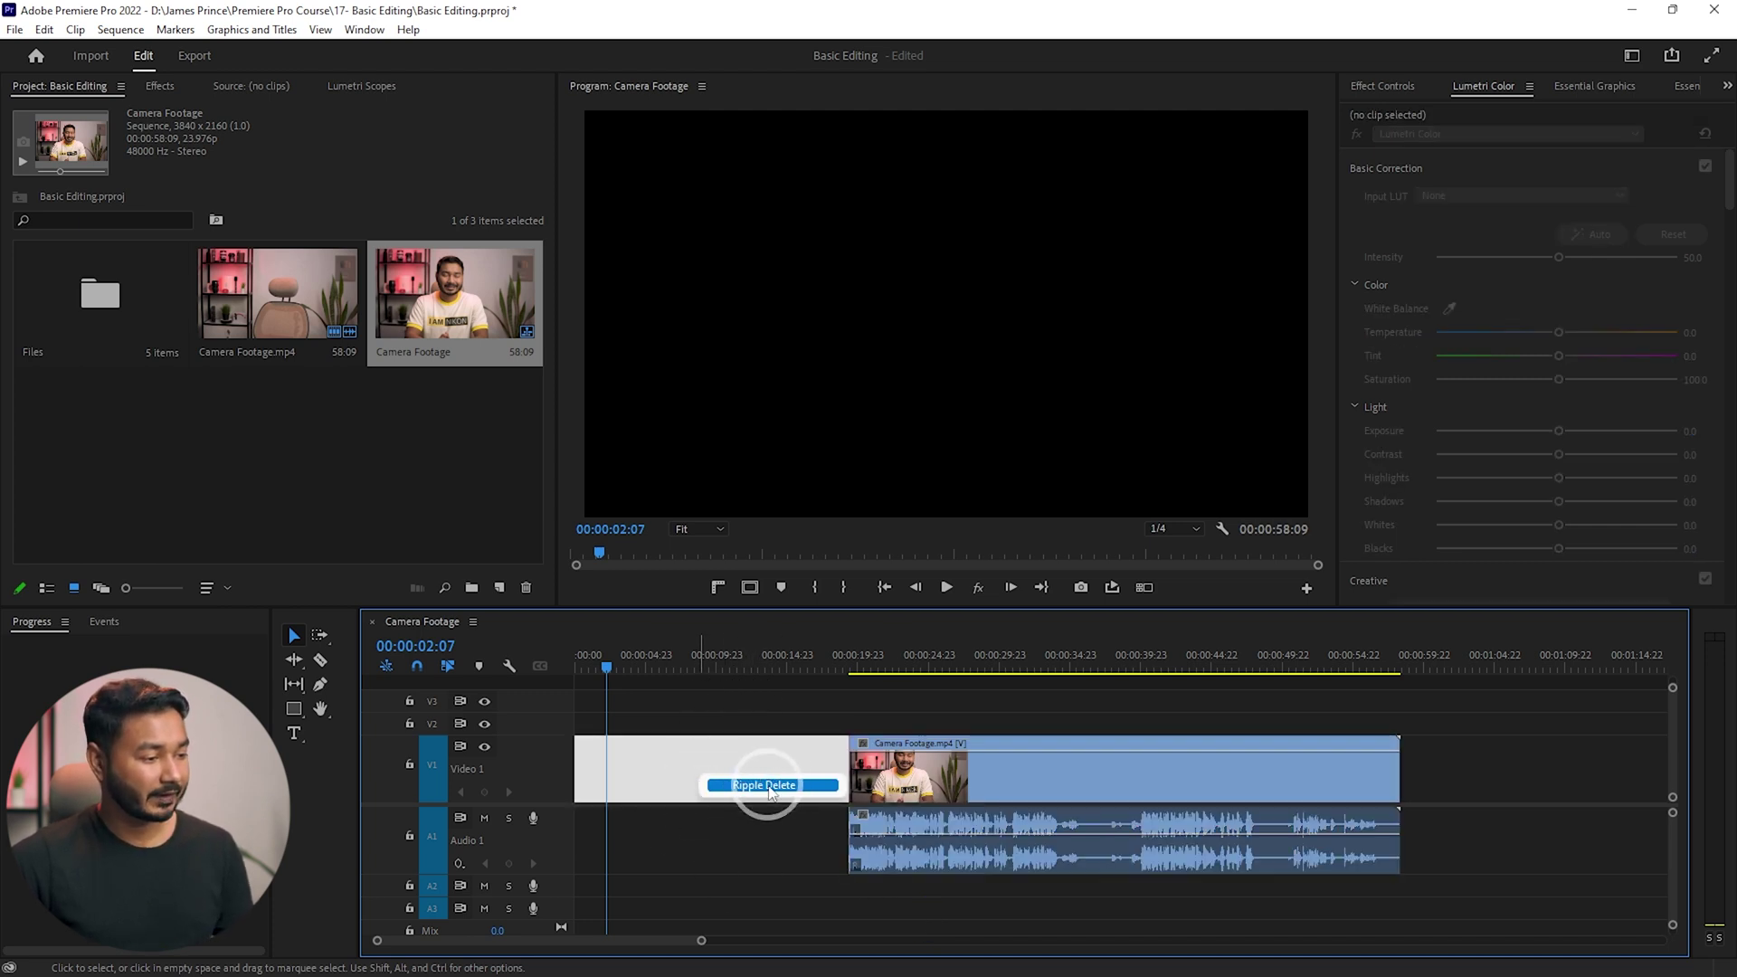
pyautogui.click(780, 786)
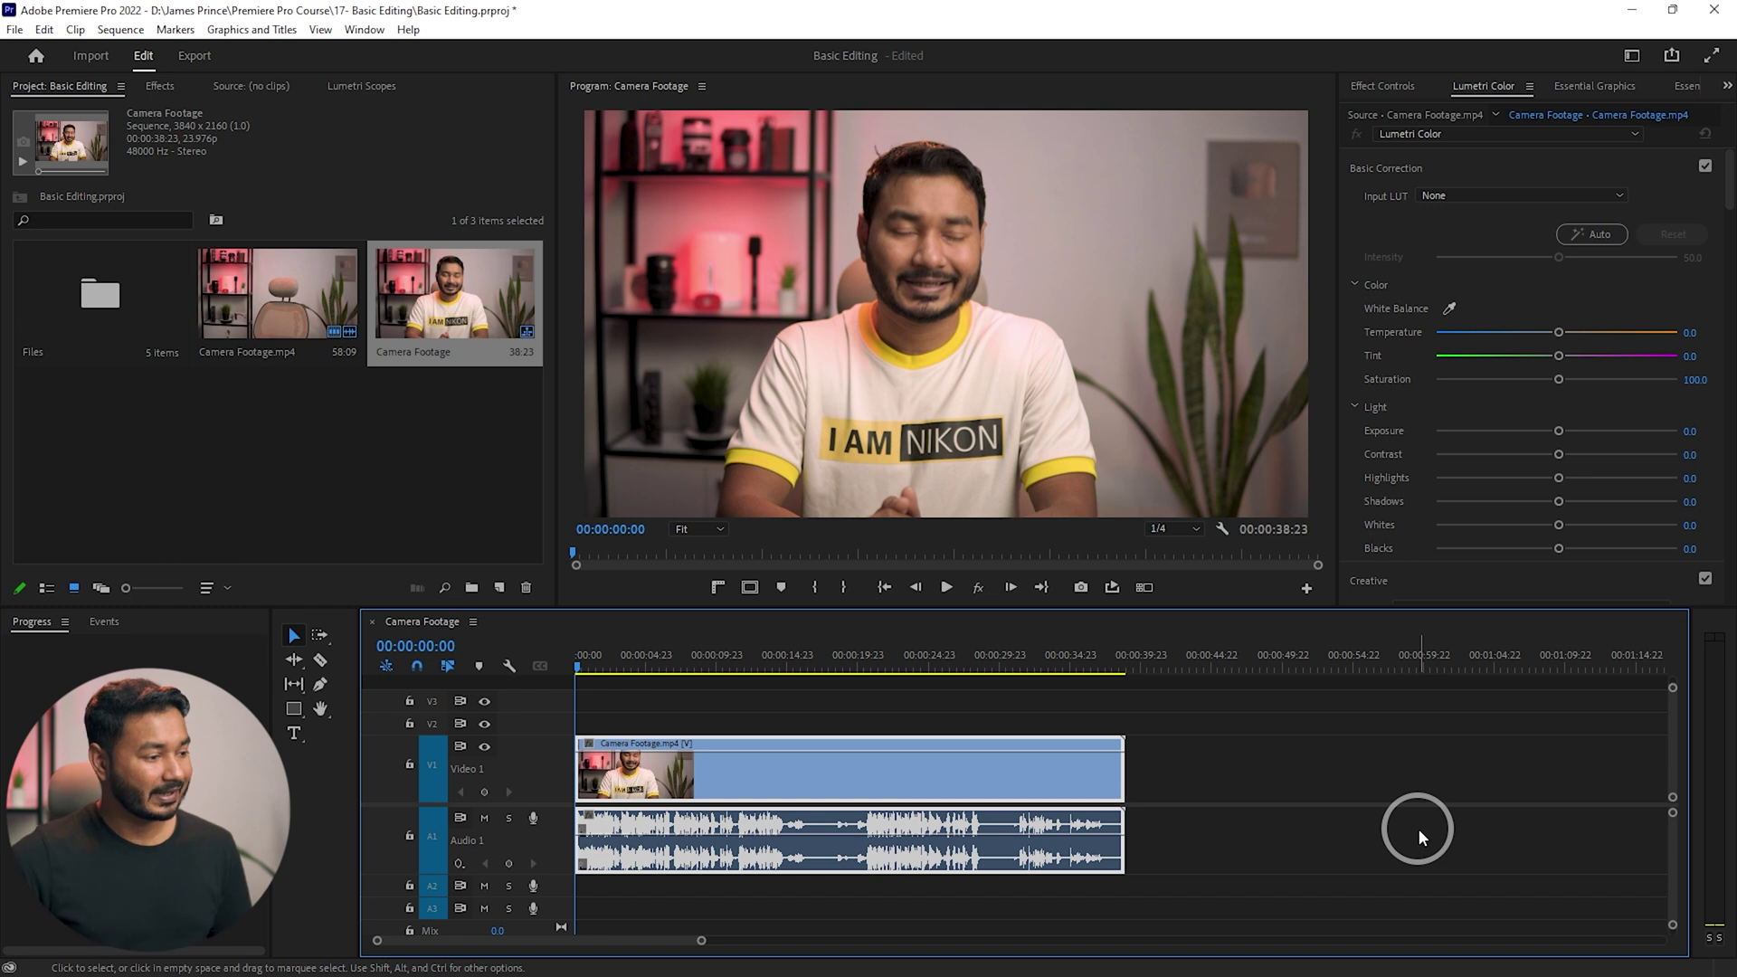
pyautogui.press('space')
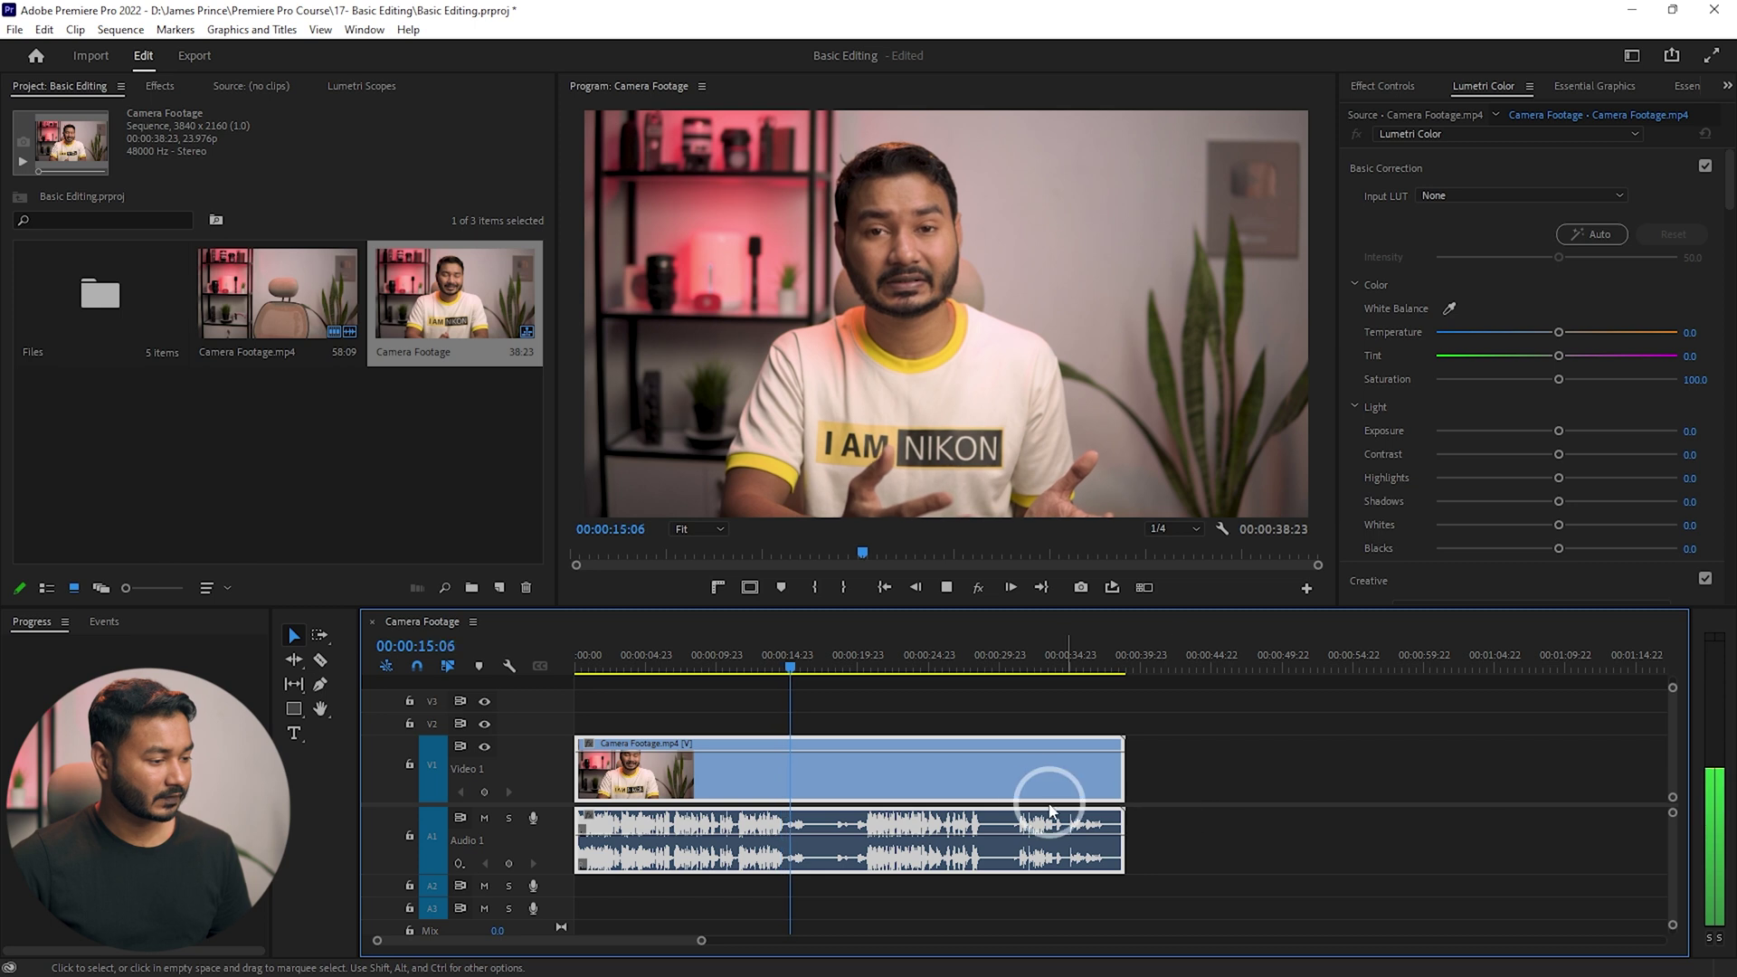
# - Stop playback and preview the footage around 11 and 19 seconds
pyautogui.press('space')
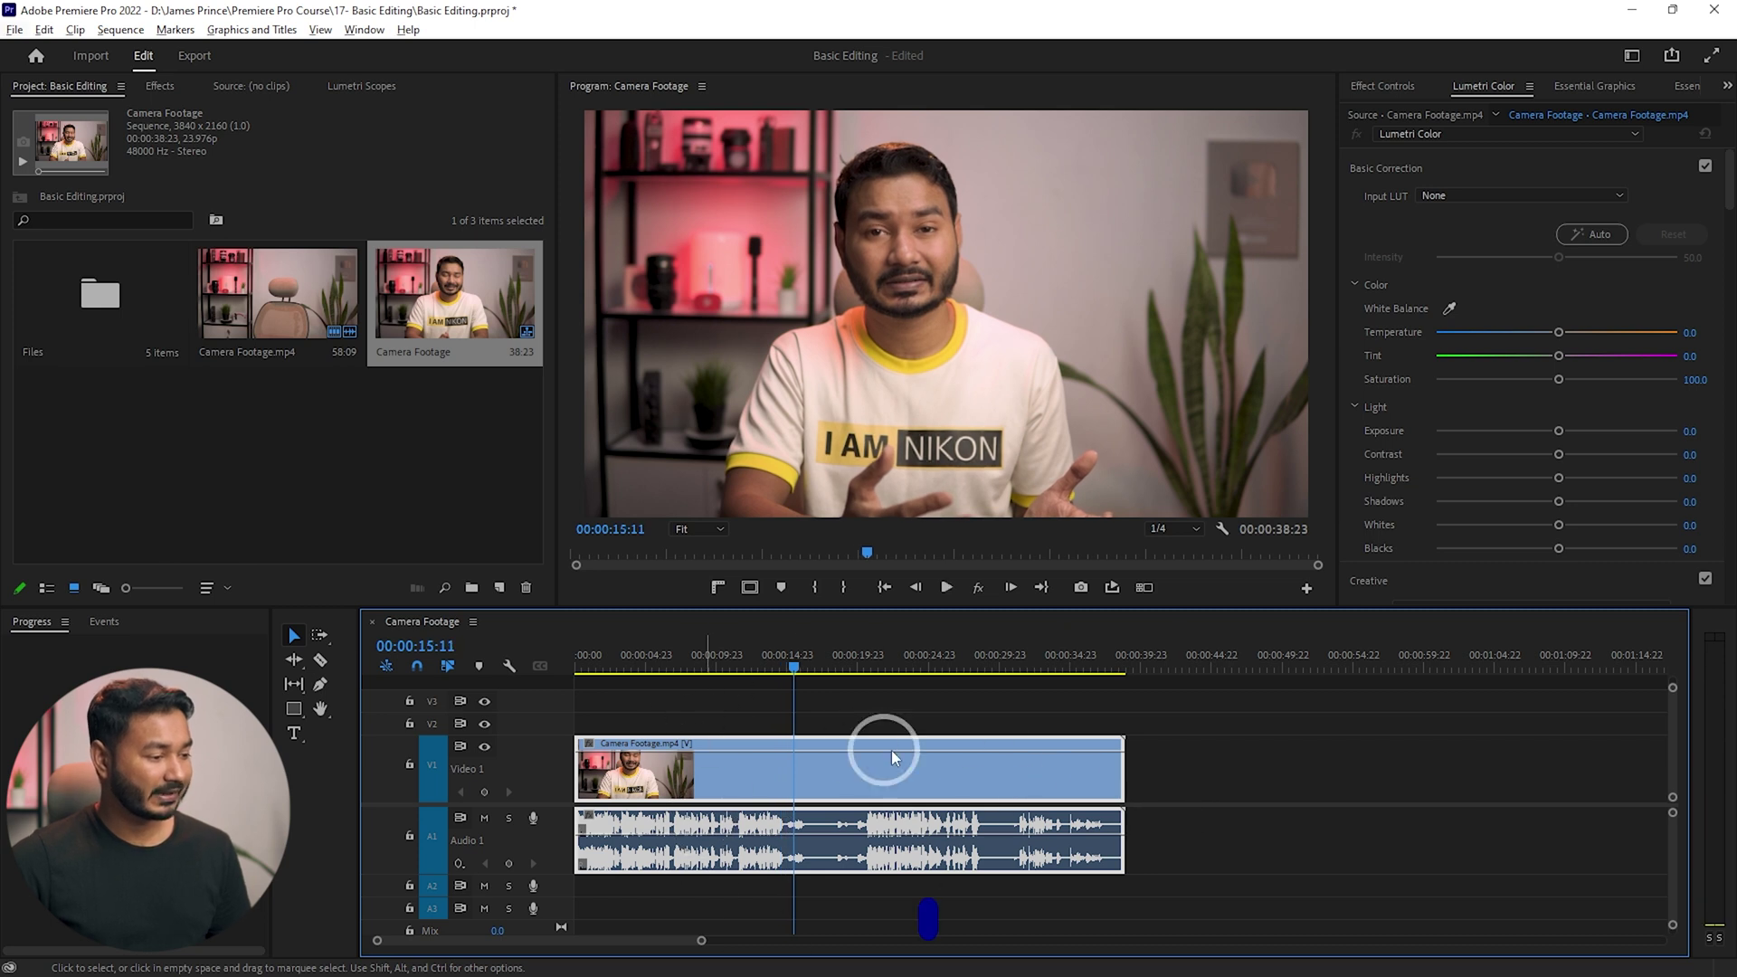
pyautogui.keyDown('alt'); pyautogui.scroll(2, 726, 826); pyautogui.keyUp('alt')
pyautogui.keyDown('alt'); pyautogui.scroll(2, 726, 825); pyautogui.keyUp('alt')
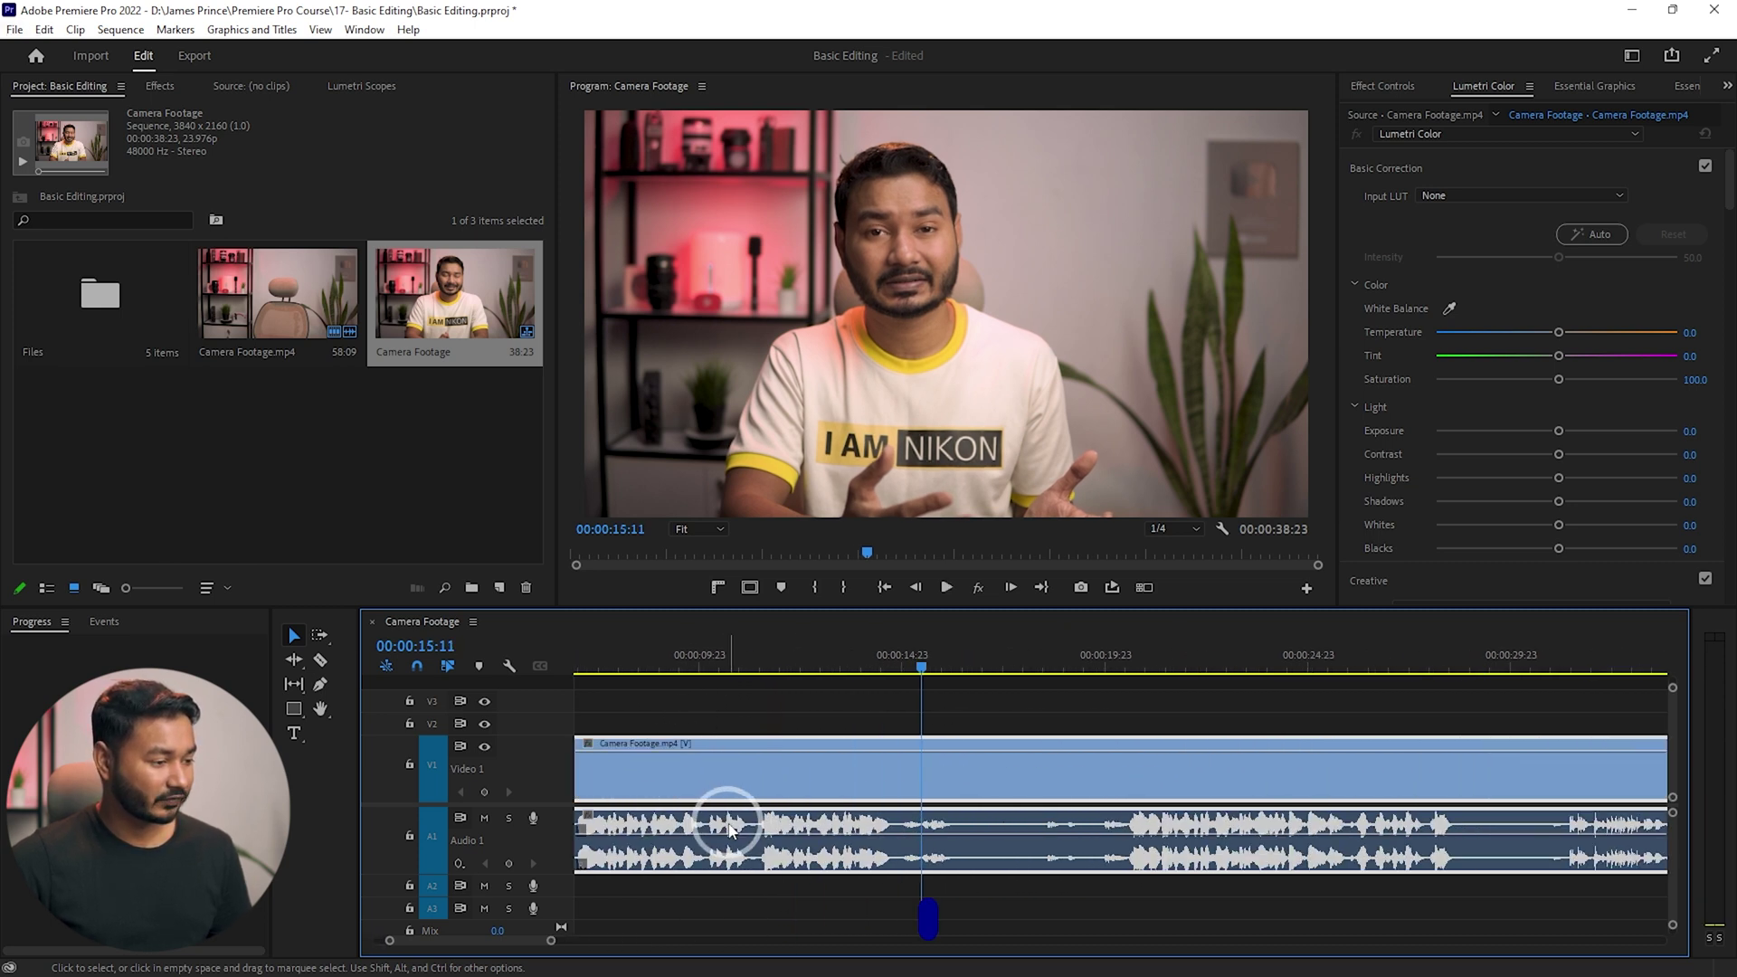
pyautogui.click(756, 660)
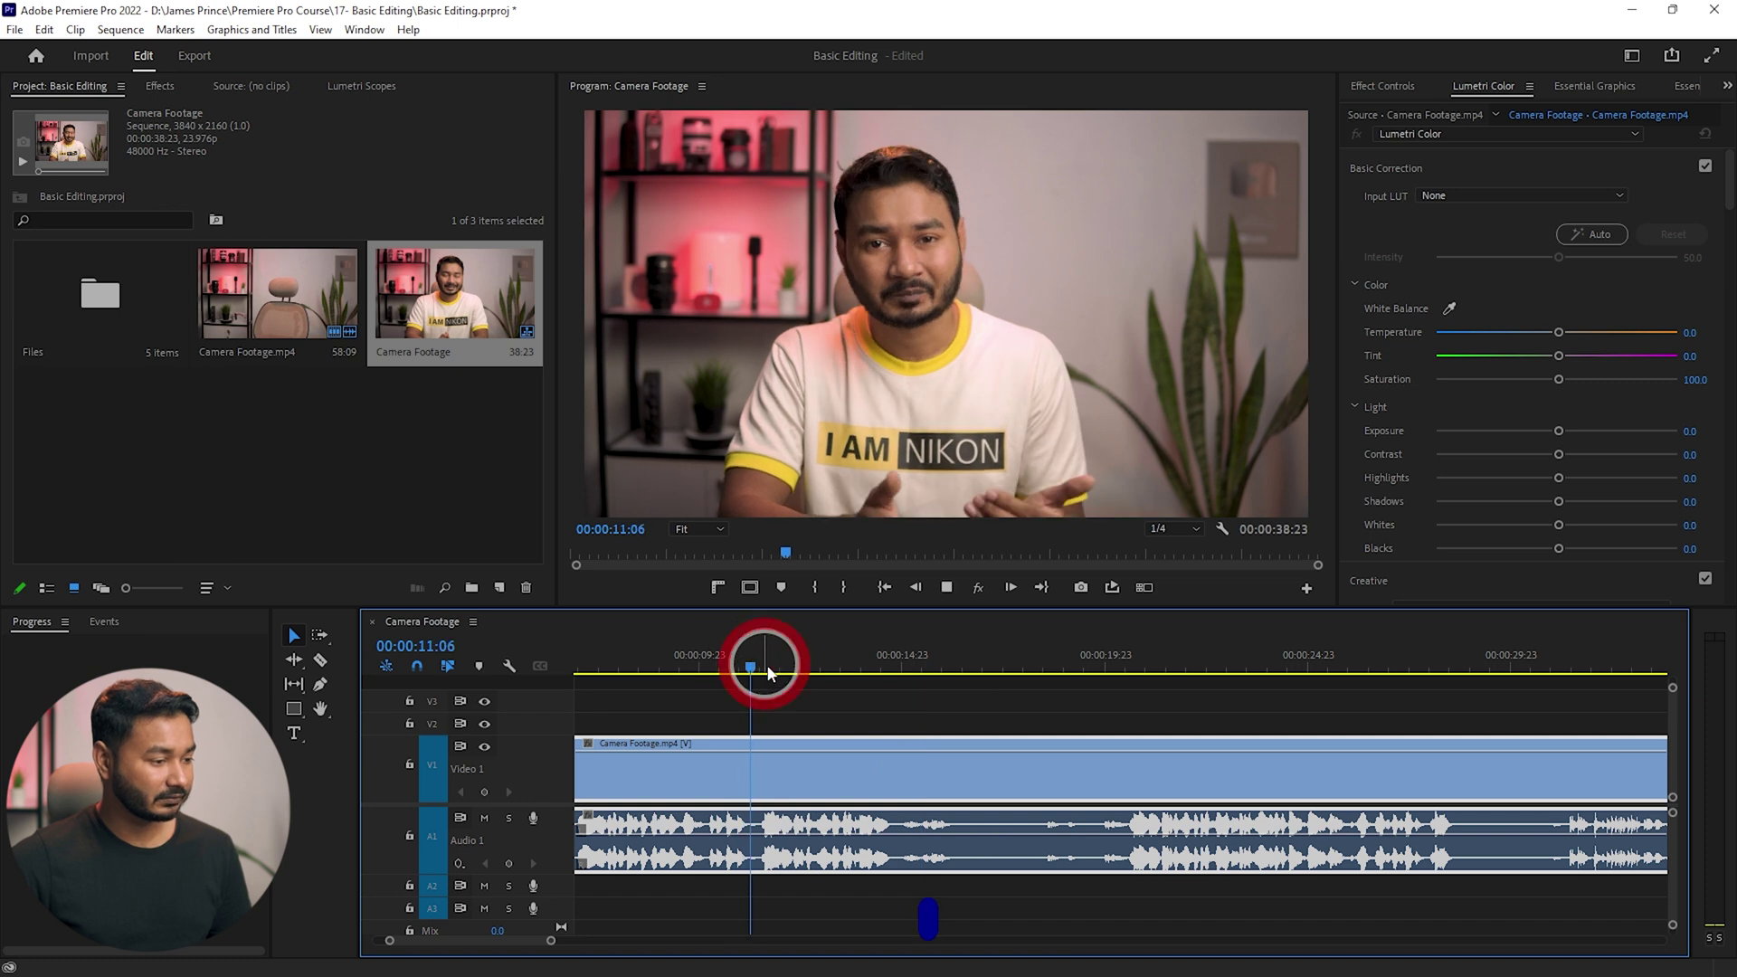
pyautogui.press('space')
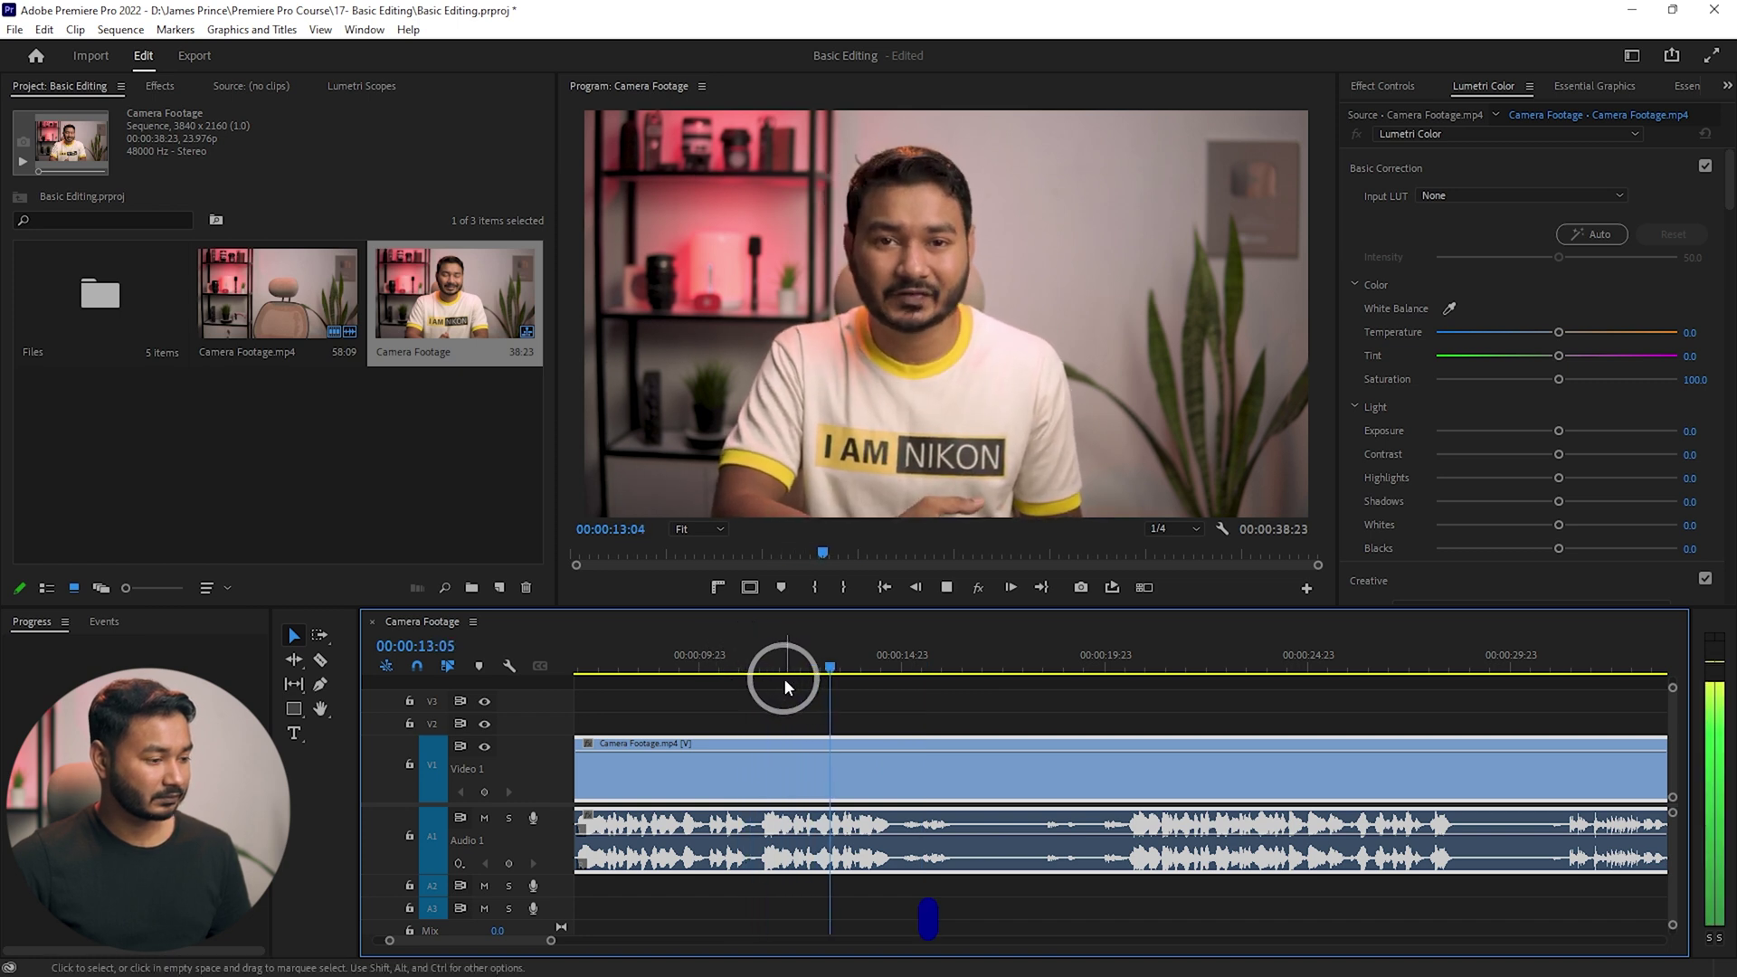
pyautogui.click(1074, 666)
pyautogui.press('space')
# - Scrub the playhead back to 00:00:11:08 over the clip for the cut
pyautogui.click(1124, 659)
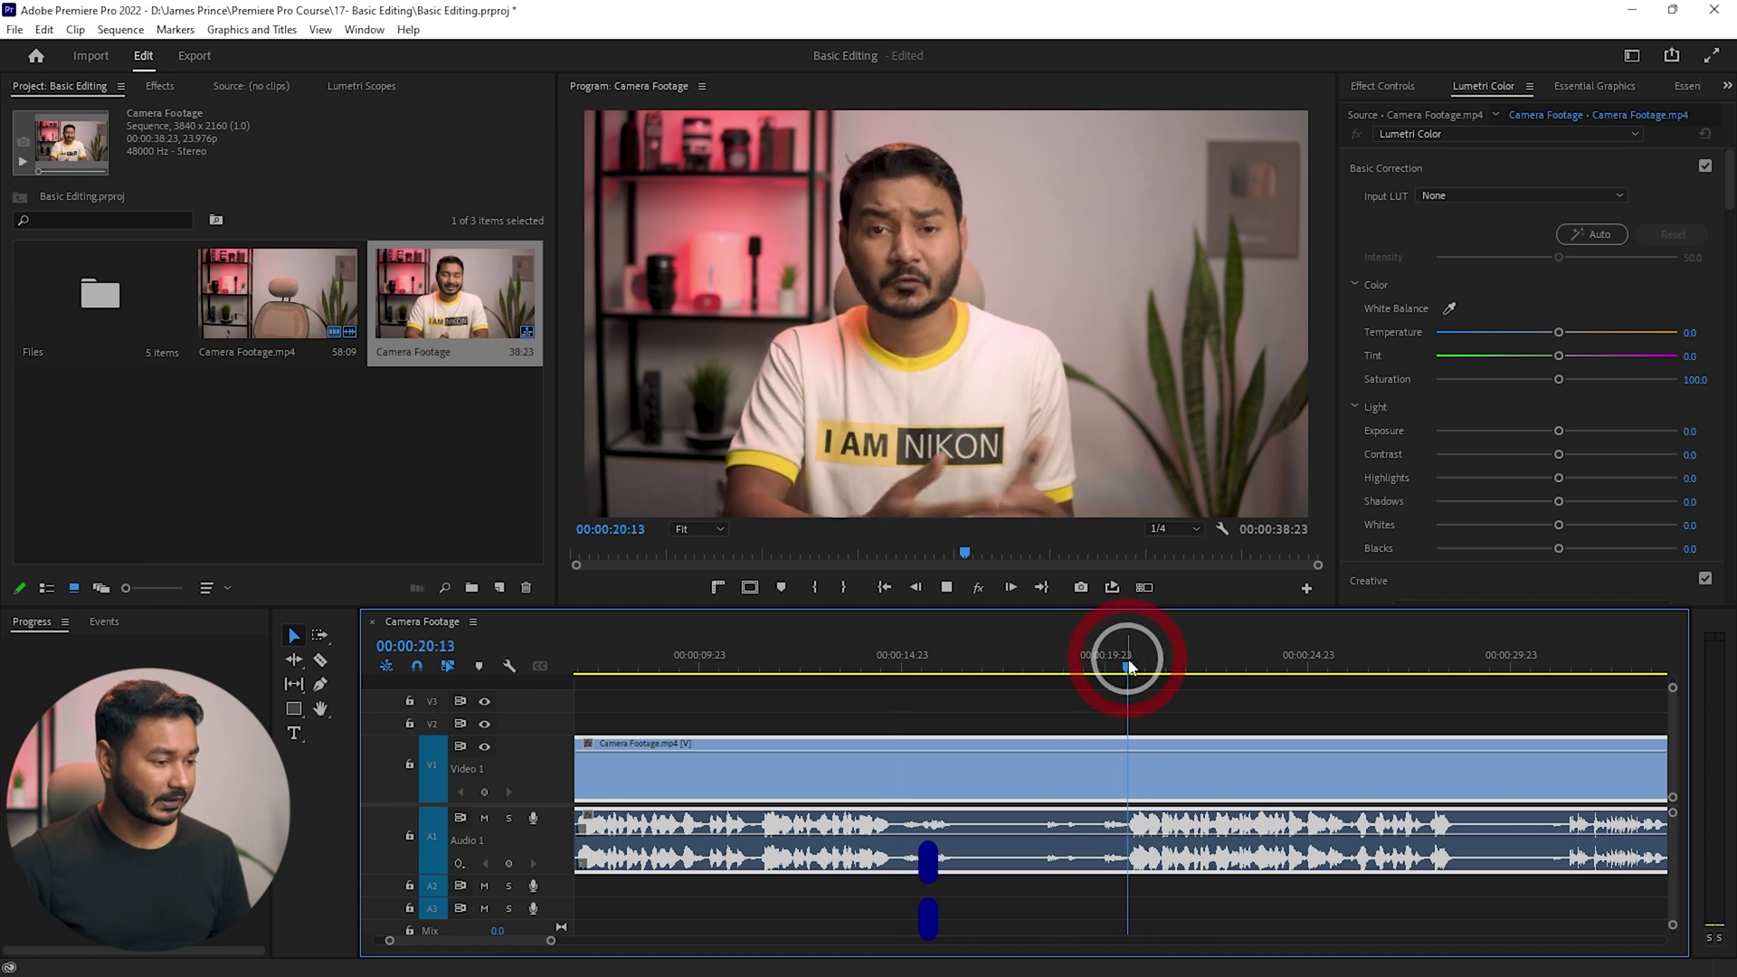
pyautogui.click(792, 665)
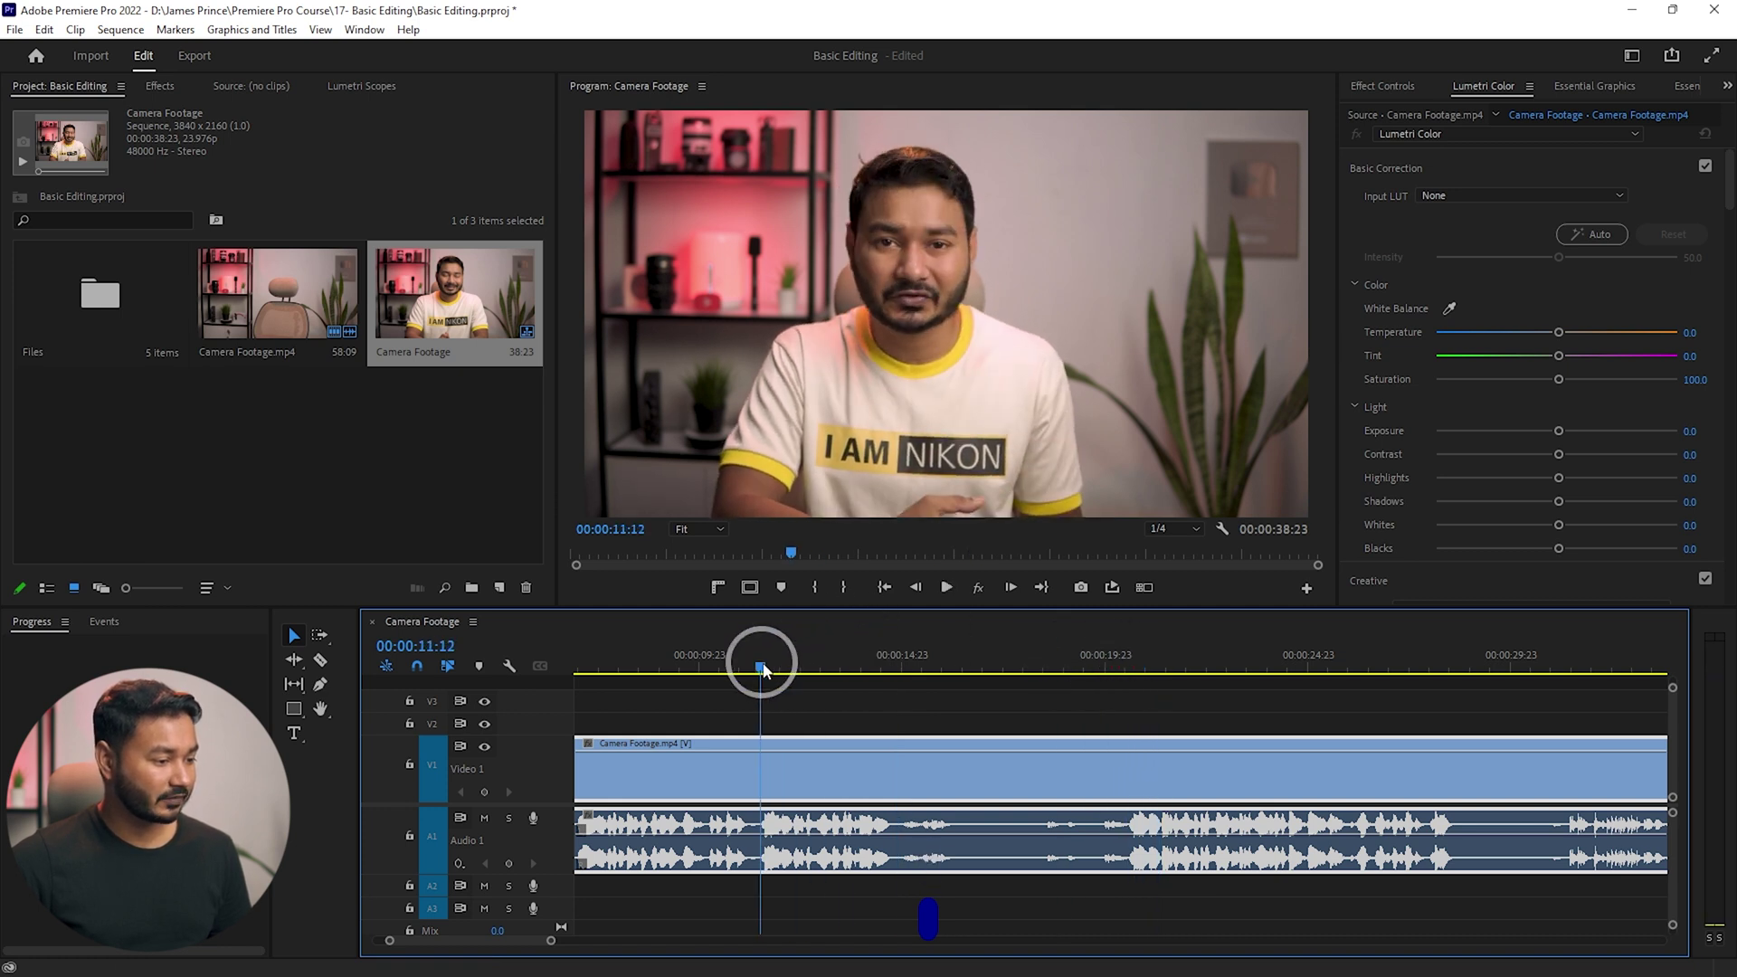
pyautogui.click(1132, 669)
pyautogui.moveTo(1131, 687); pyautogui.dragTo(758, 687)
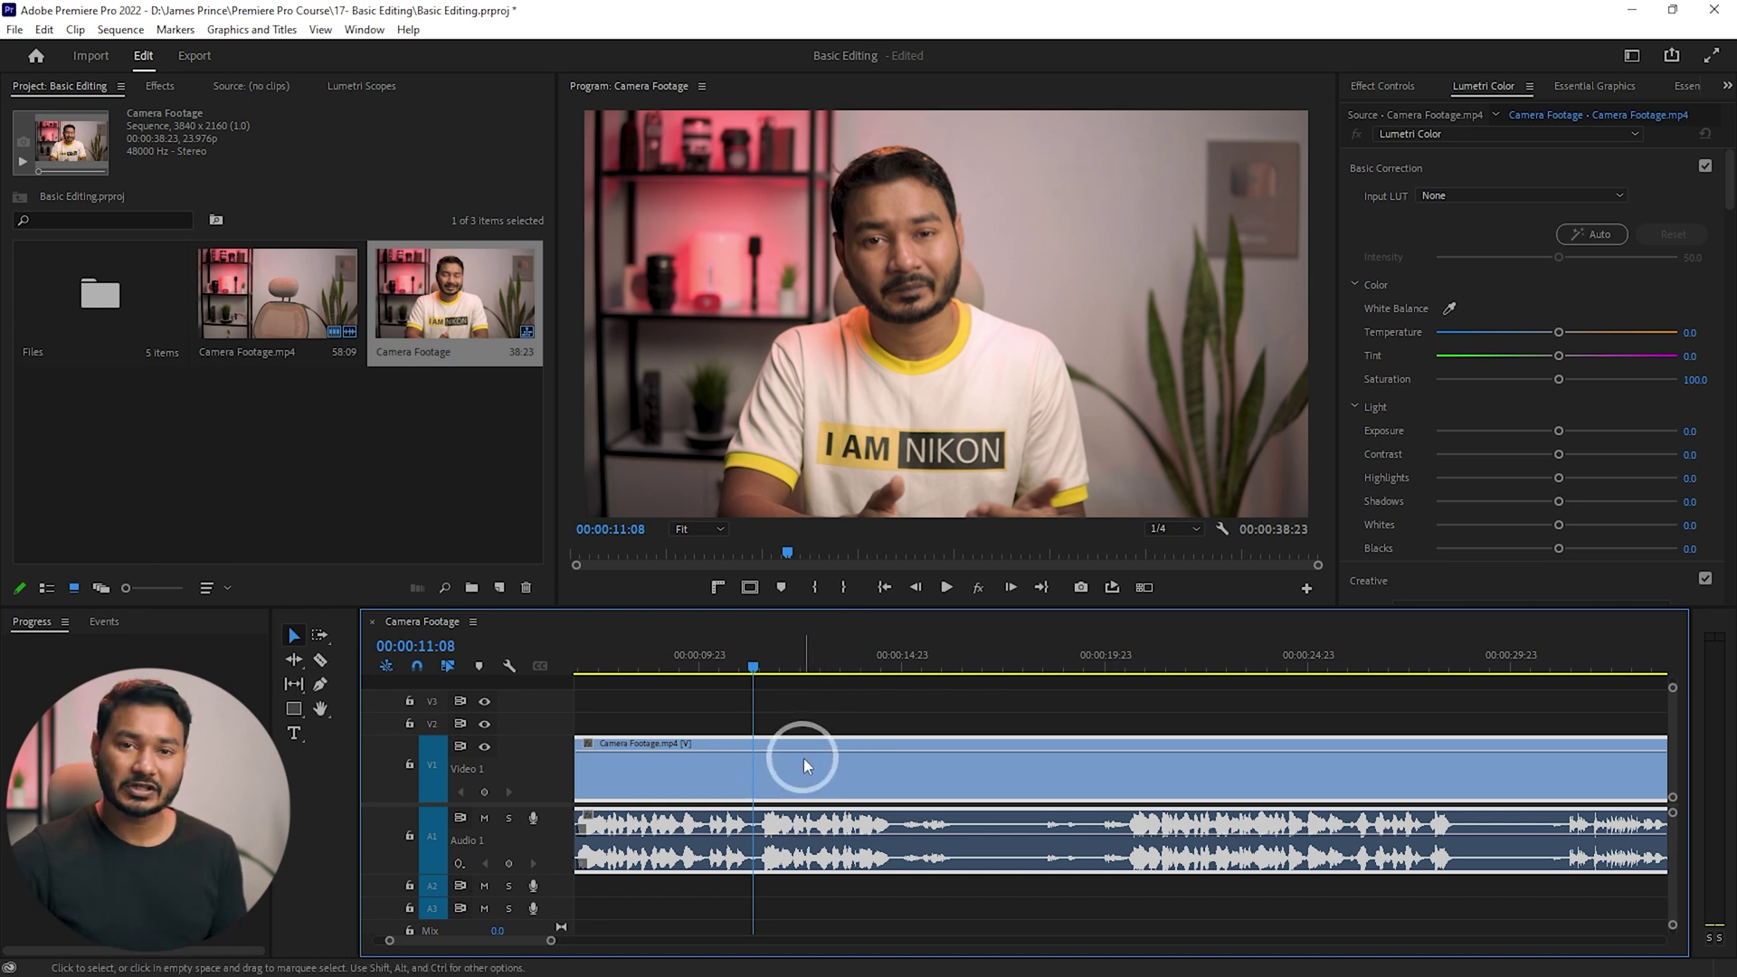
pyautogui.moveTo(803, 759)
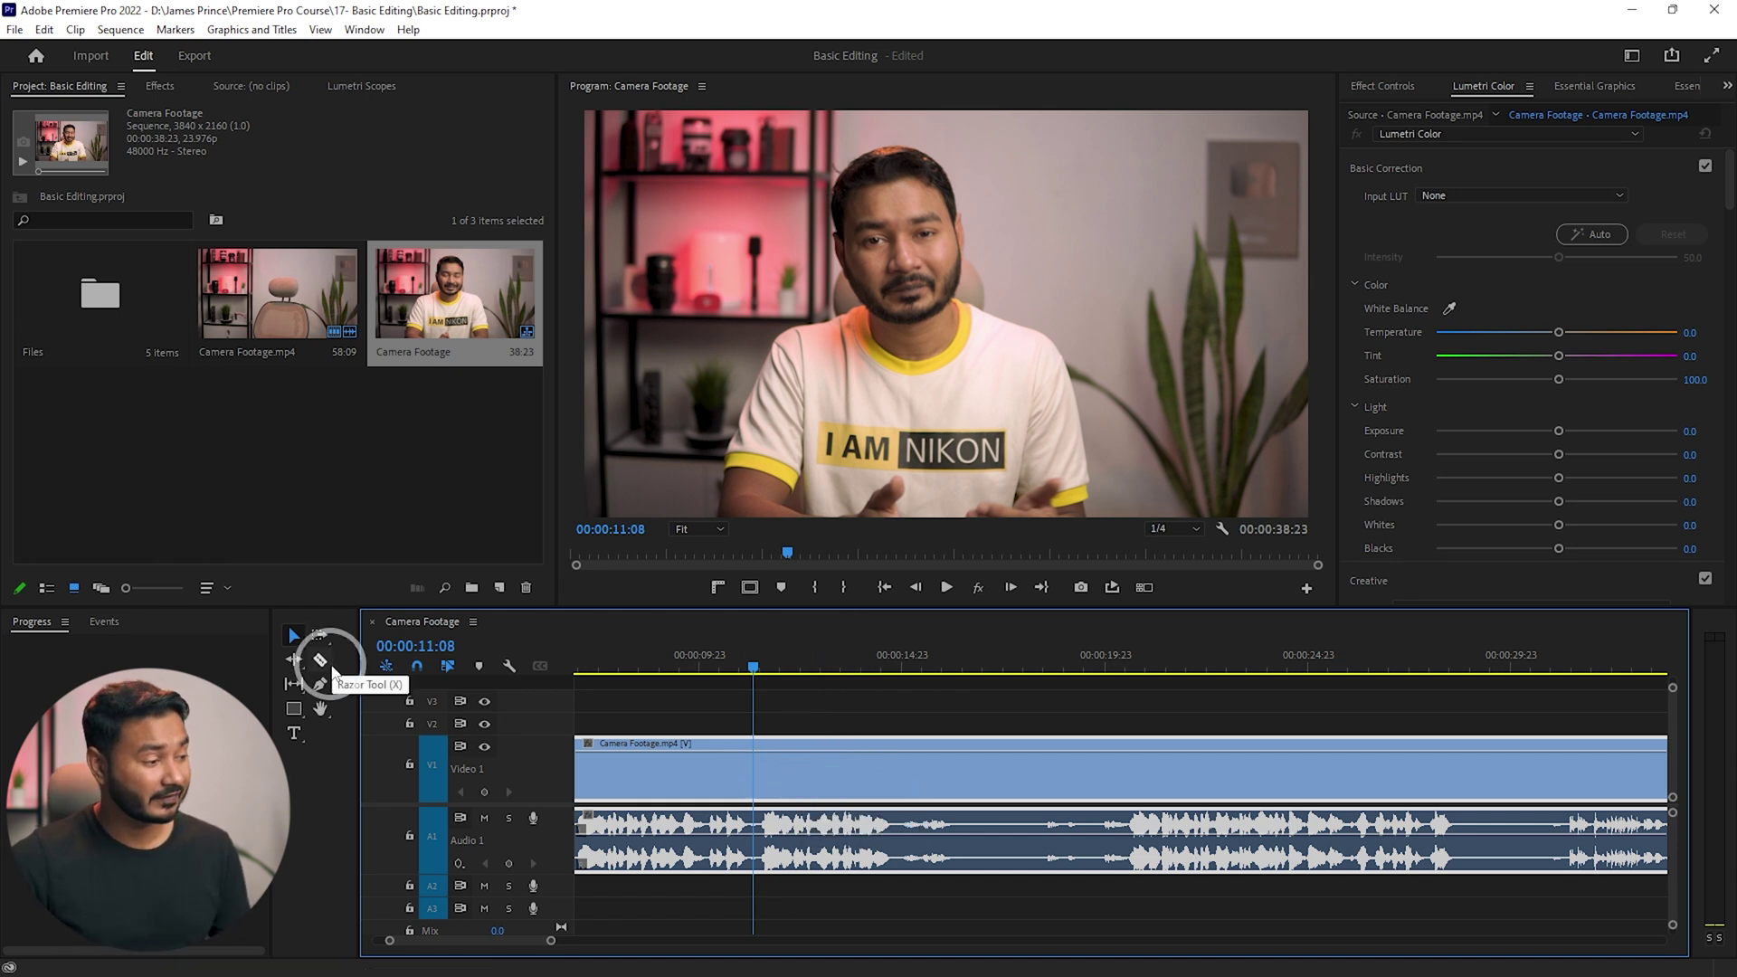
# - Razor-cut the clip at 00:00:11:08, then switch to Selection and select each piece
pyautogui.click(758, 751)
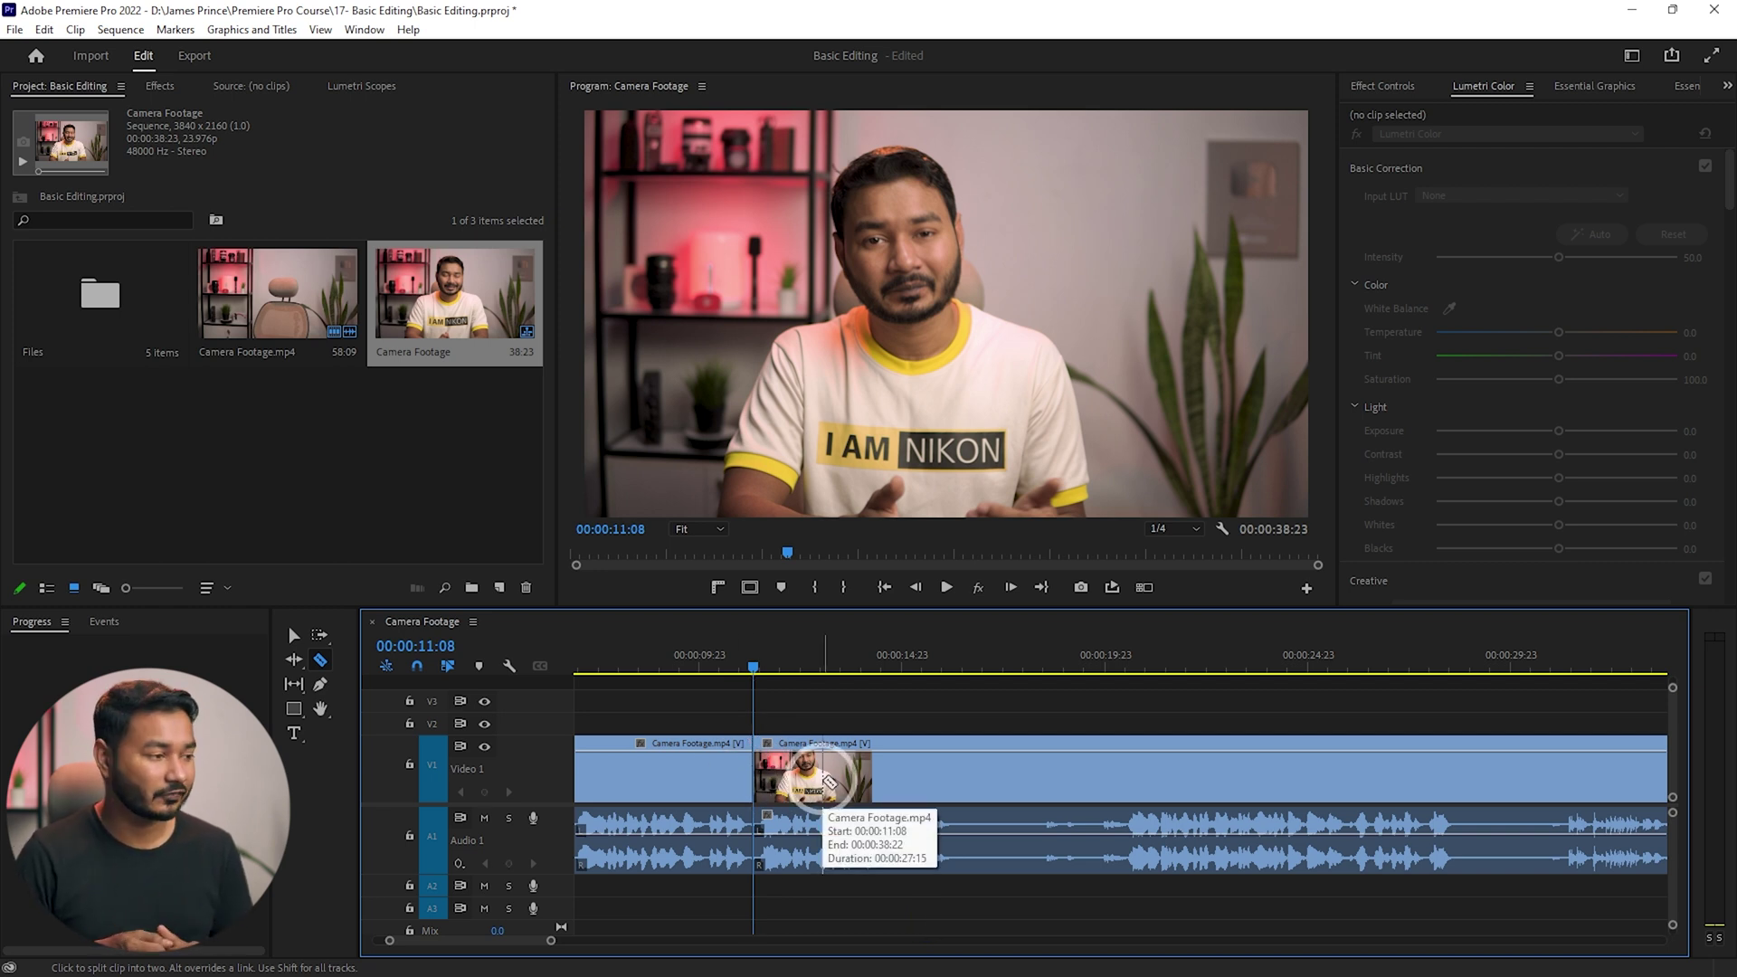
pyautogui.click(293, 635)
pyautogui.scroll(-3, 898, 821)
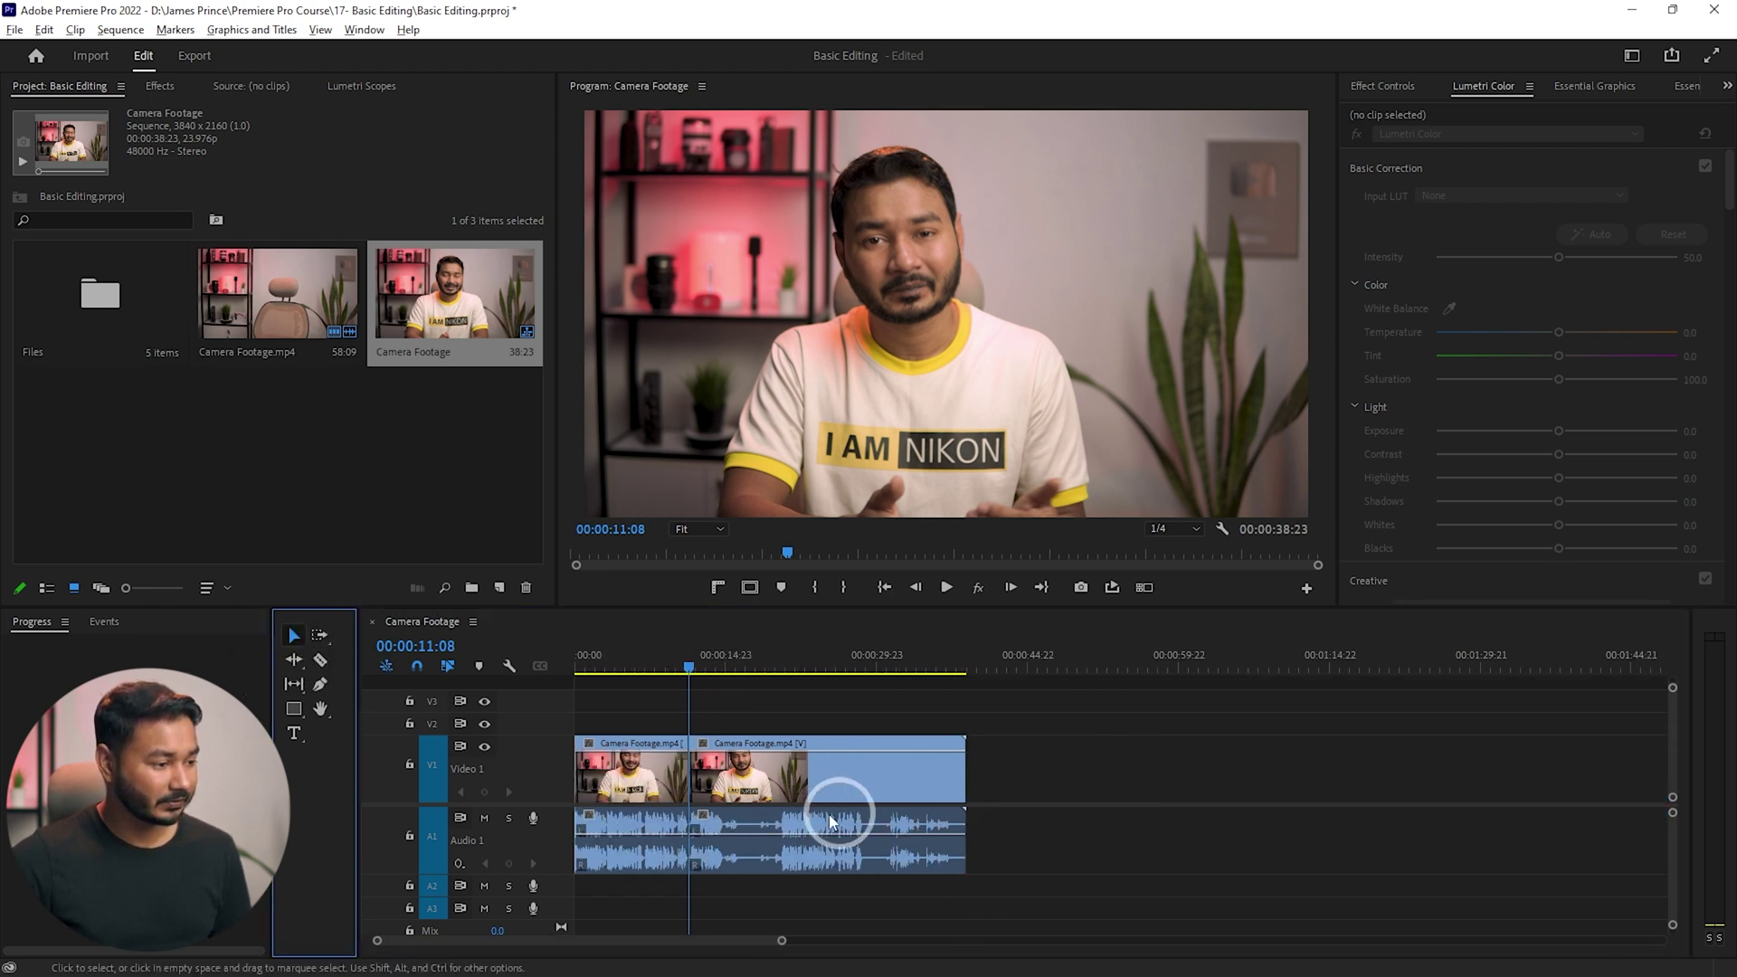
pyautogui.click(674, 773)
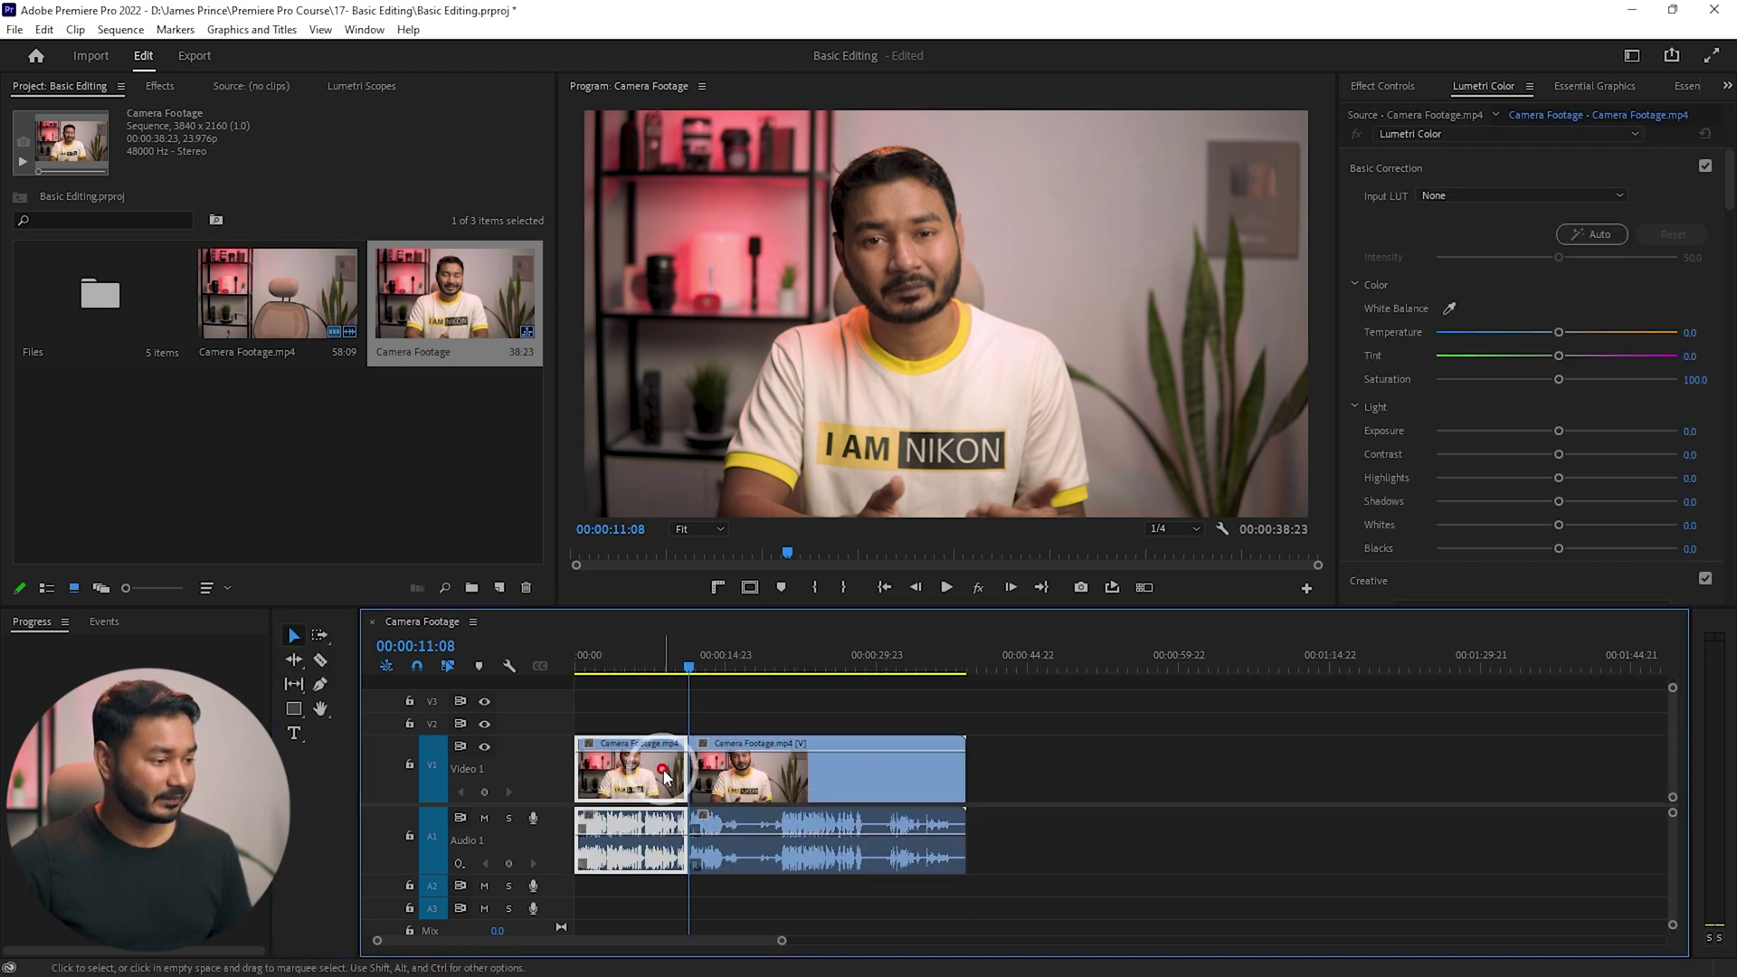
pyautogui.click(758, 778)
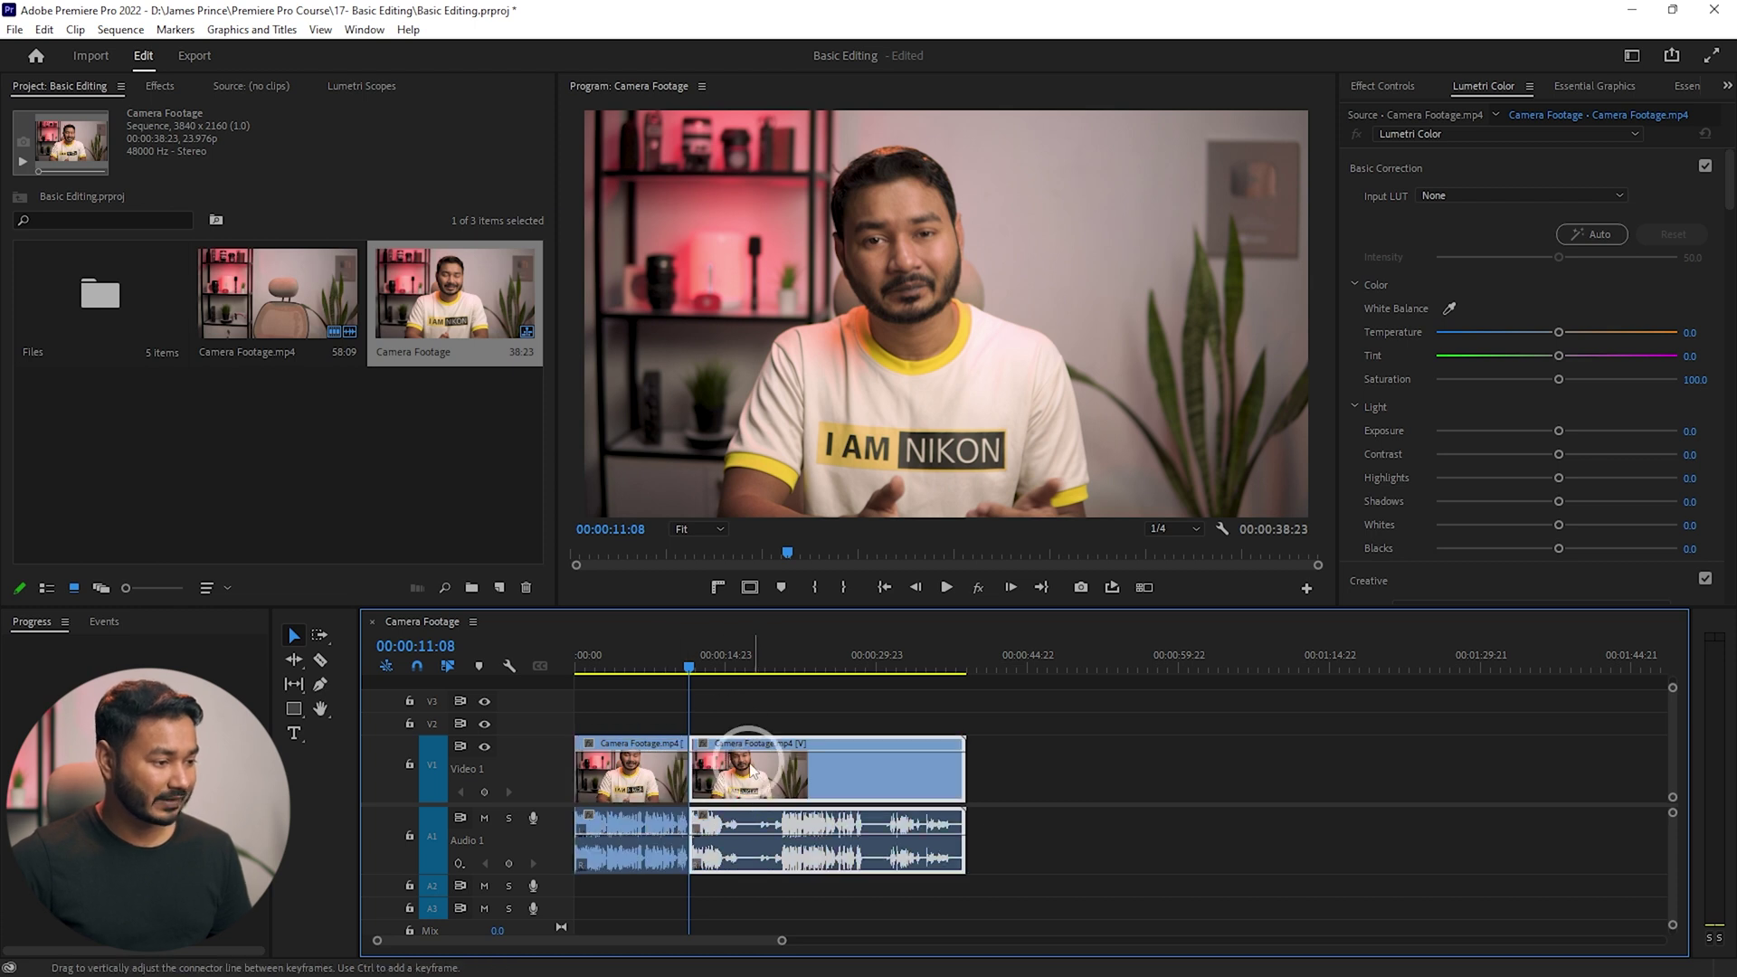
# - Trim the second clip's start to 00:00:20:12, drag it left, then undo the move
pyautogui.keyDown('alt'); pyautogui.scroll(2, 738, 774); pyautogui.keyUp('alt')
pyautogui.moveTo(797, 665); pyautogui.dragTo(827, 667)
pyautogui.moveTo(655, 768); pyautogui.dragTo(833, 766)
pyautogui.moveTo(973, 768); pyautogui.dragTo(808, 768)
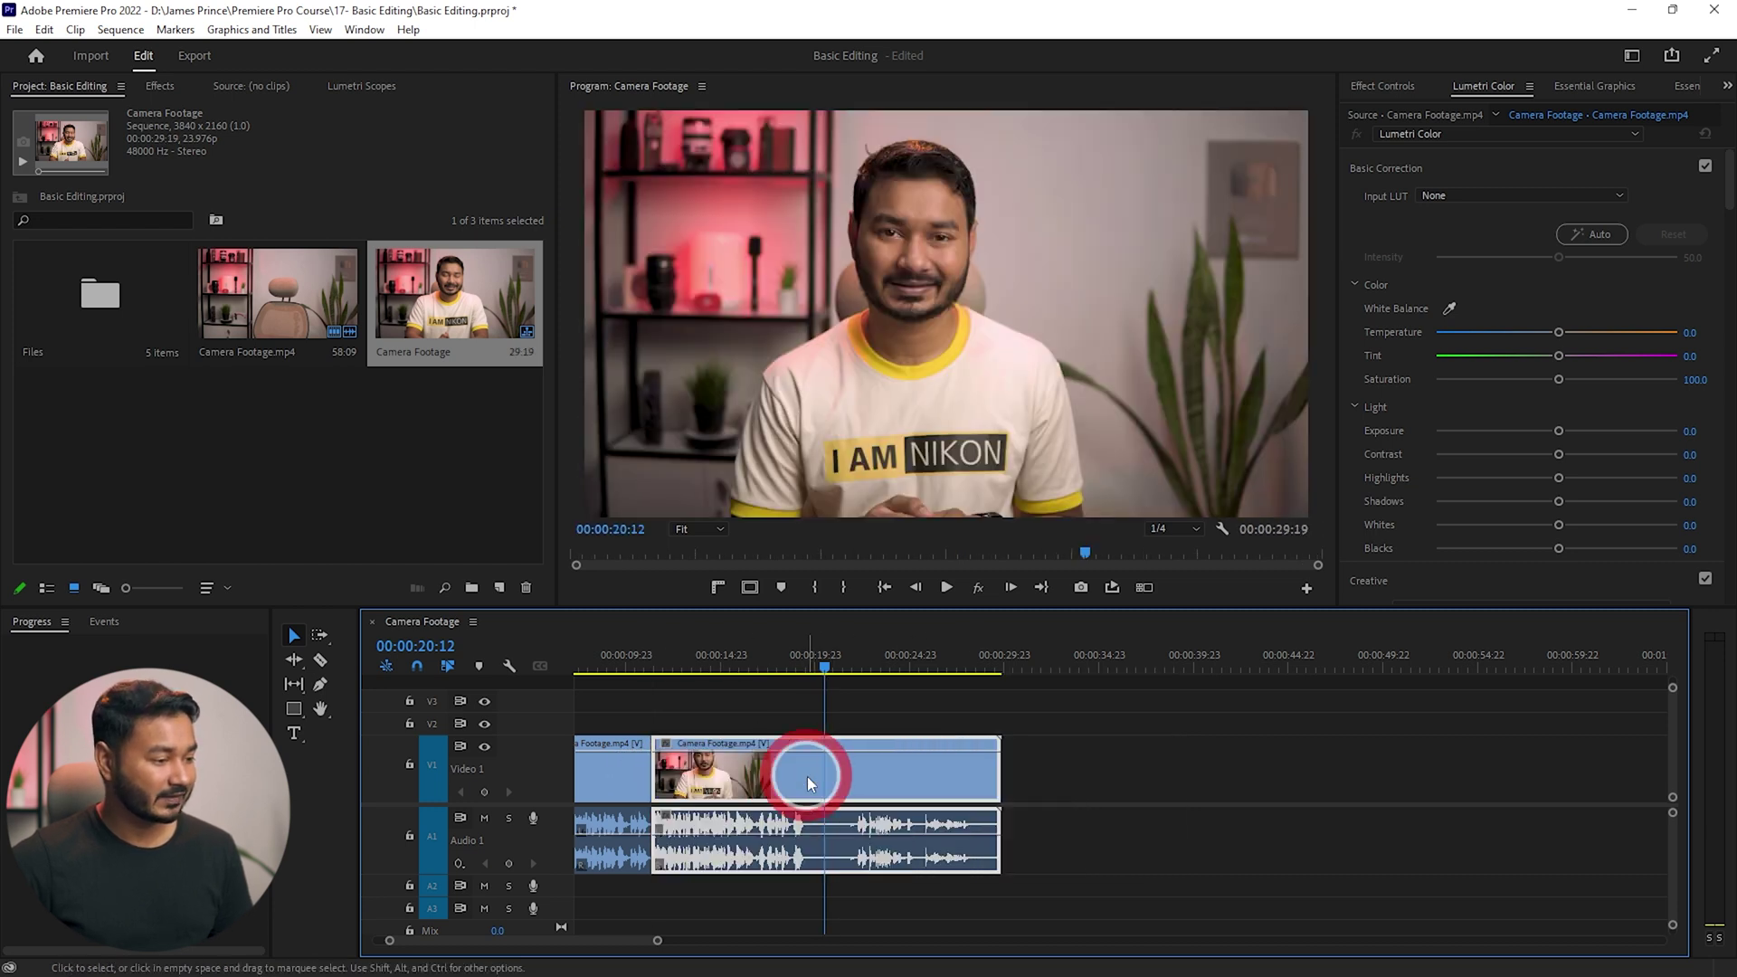
pyautogui.hotkey('ctrl', 'z')
pyautogui.hotkey('ctrl', 'z')
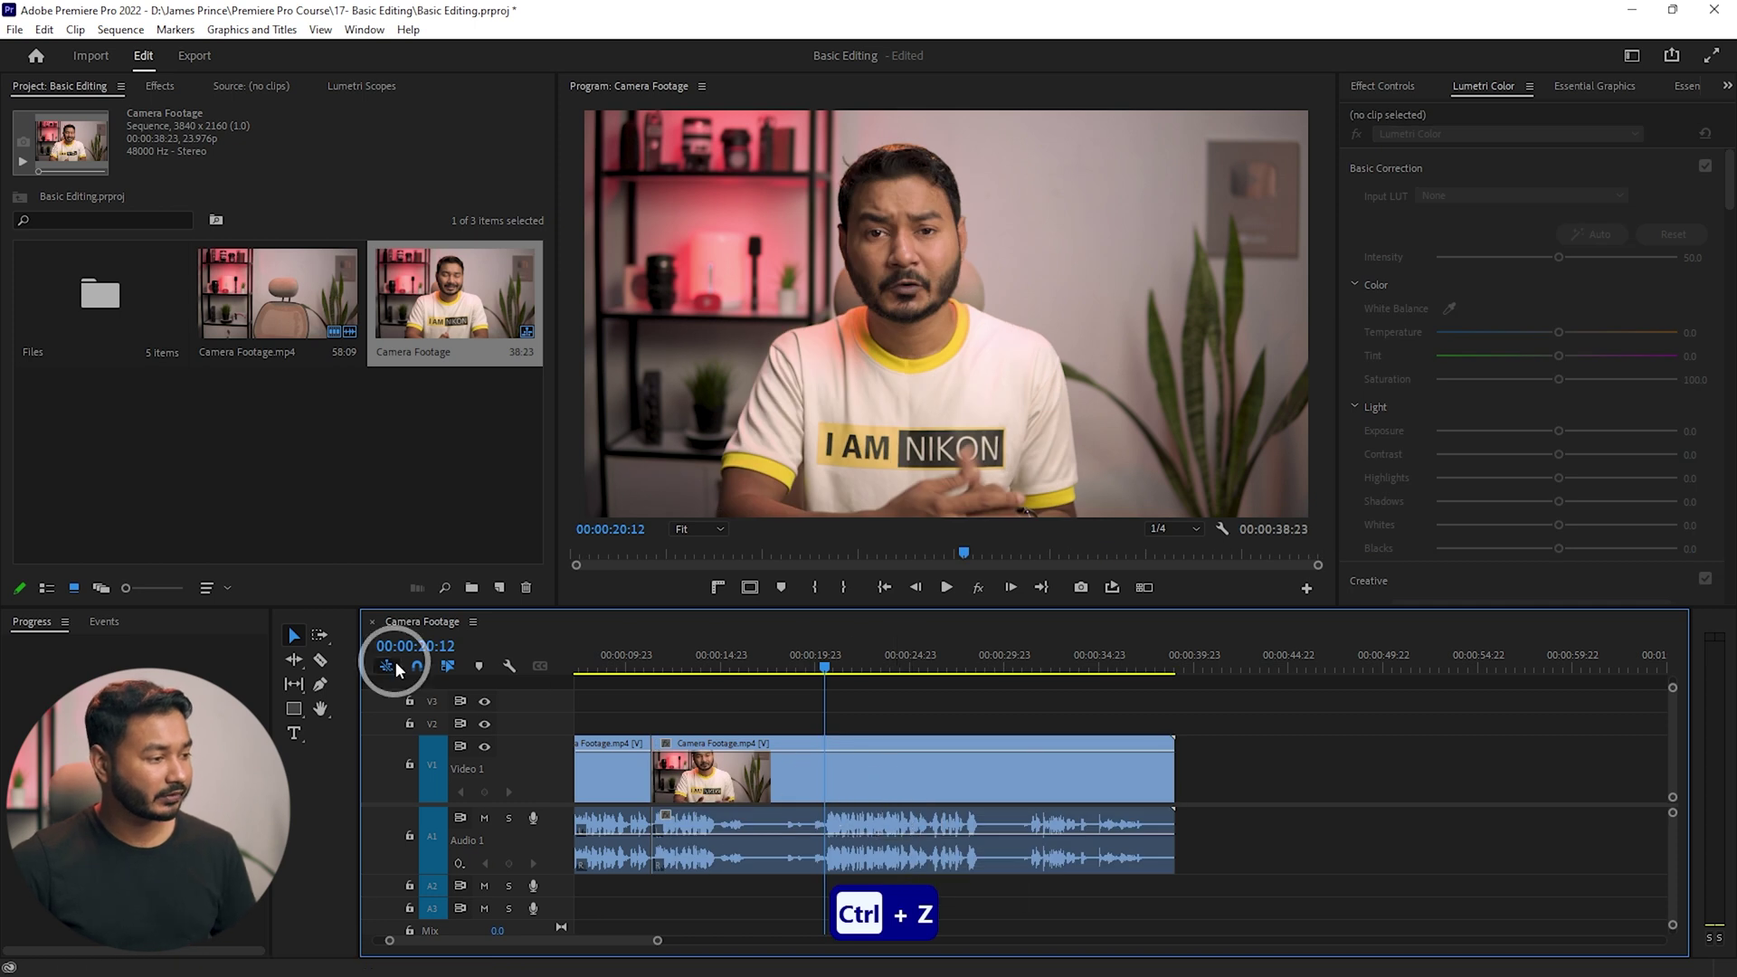
# - Razor-cut the second clip at the playhead at 00:00:20:12
pyautogui.click(324, 661)
pyautogui.scroll(2, 795, 806)
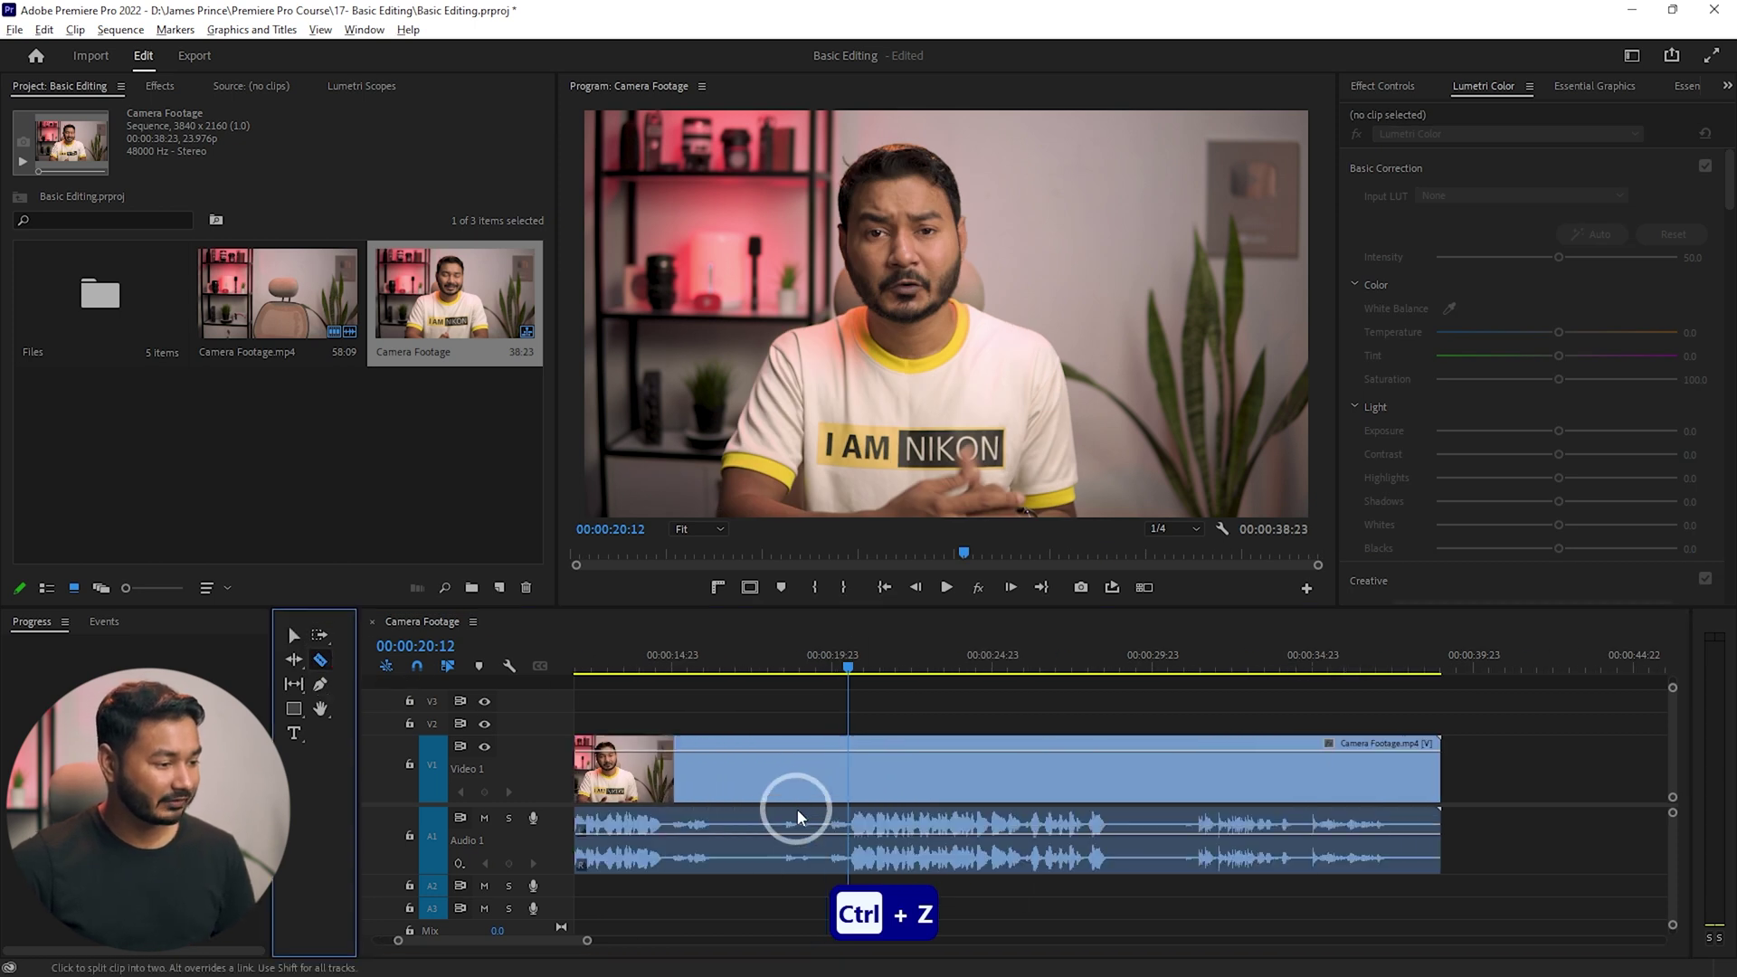
pyautogui.click(850, 771)
pyautogui.scroll(-2, 852, 764)
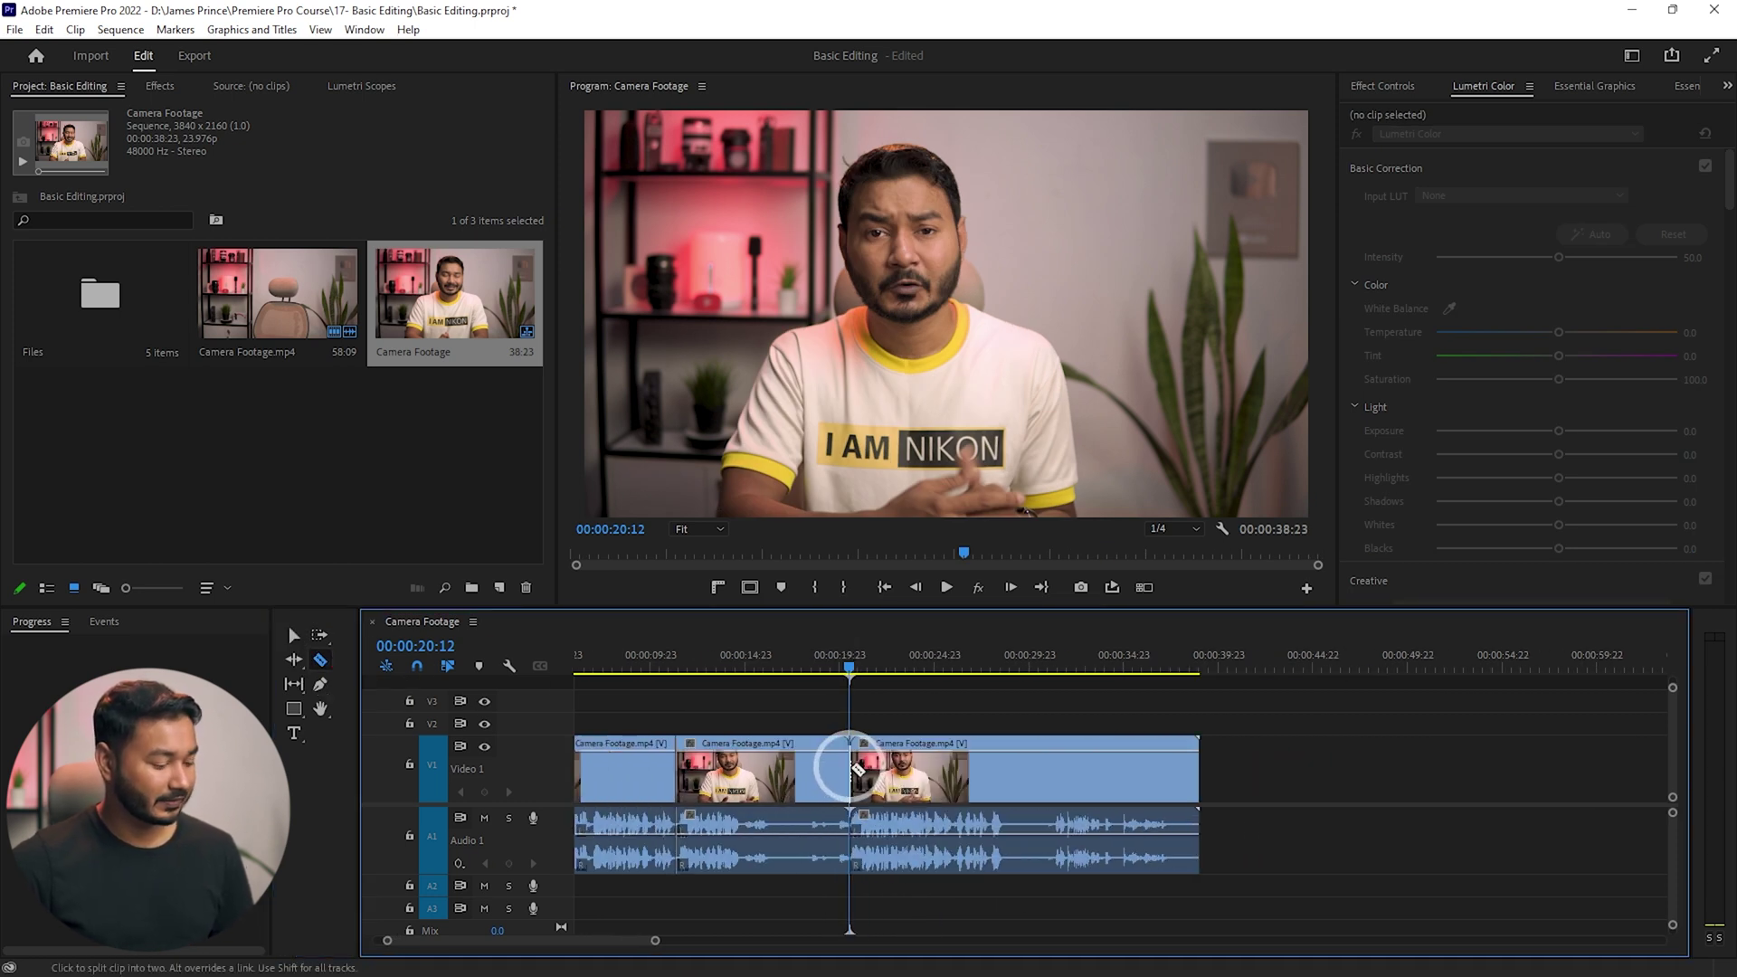
# - With the Selection tool, select the middle section between the two cuts
pyautogui.click(289, 638)
pyautogui.click(643, 775)
pyautogui.click(743, 783)
pyautogui.click(992, 774)
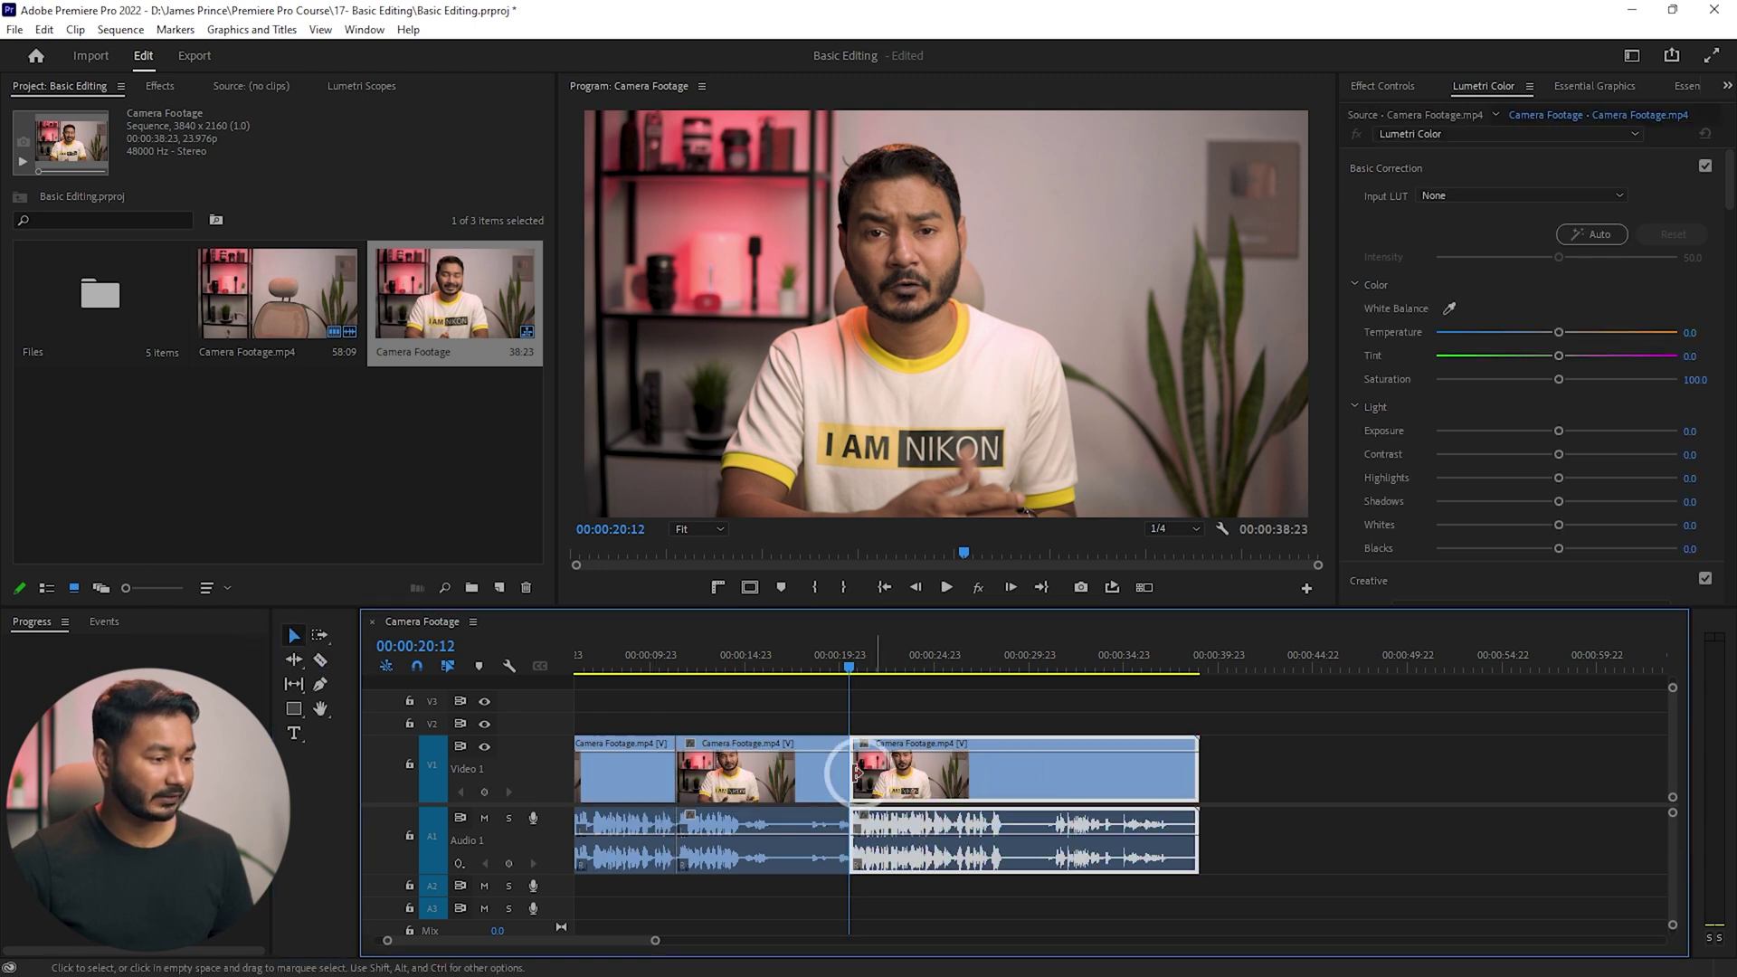
pyautogui.moveTo(725, 698); pyautogui.dragTo(810, 881)
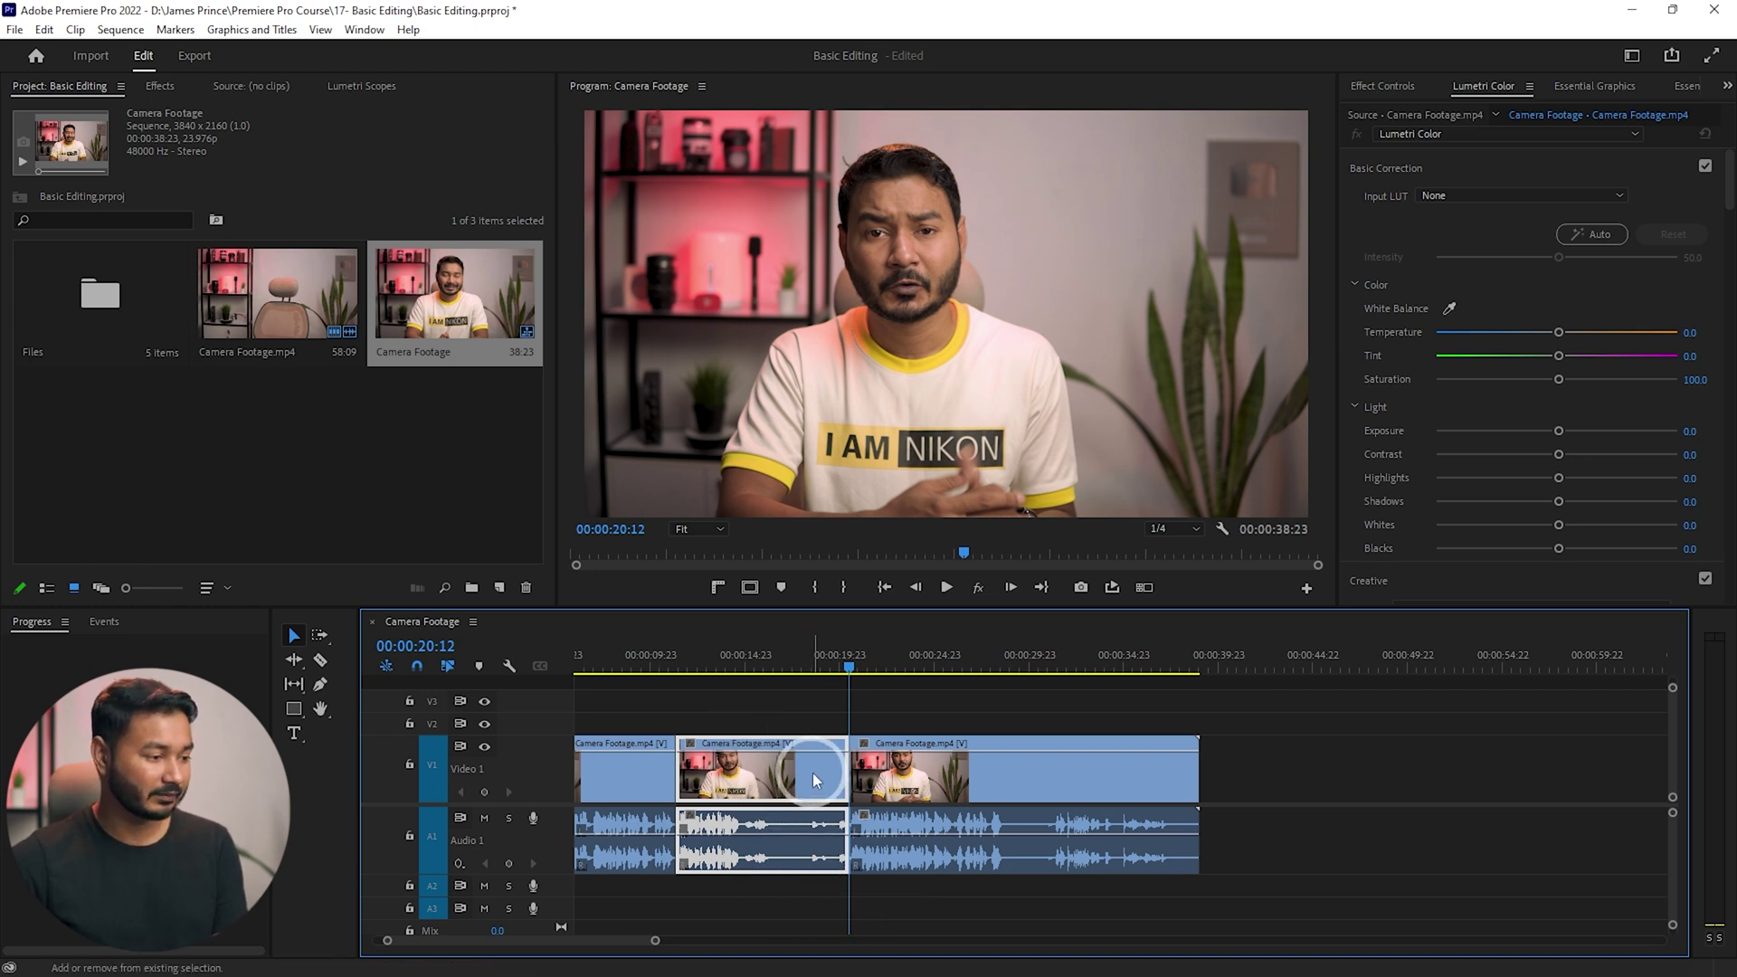
# - Ripple-delete the middle section, then Q-trim at 00:00:20:15, undoing both changes
pyautogui.hotkey('shift', 'Delete')
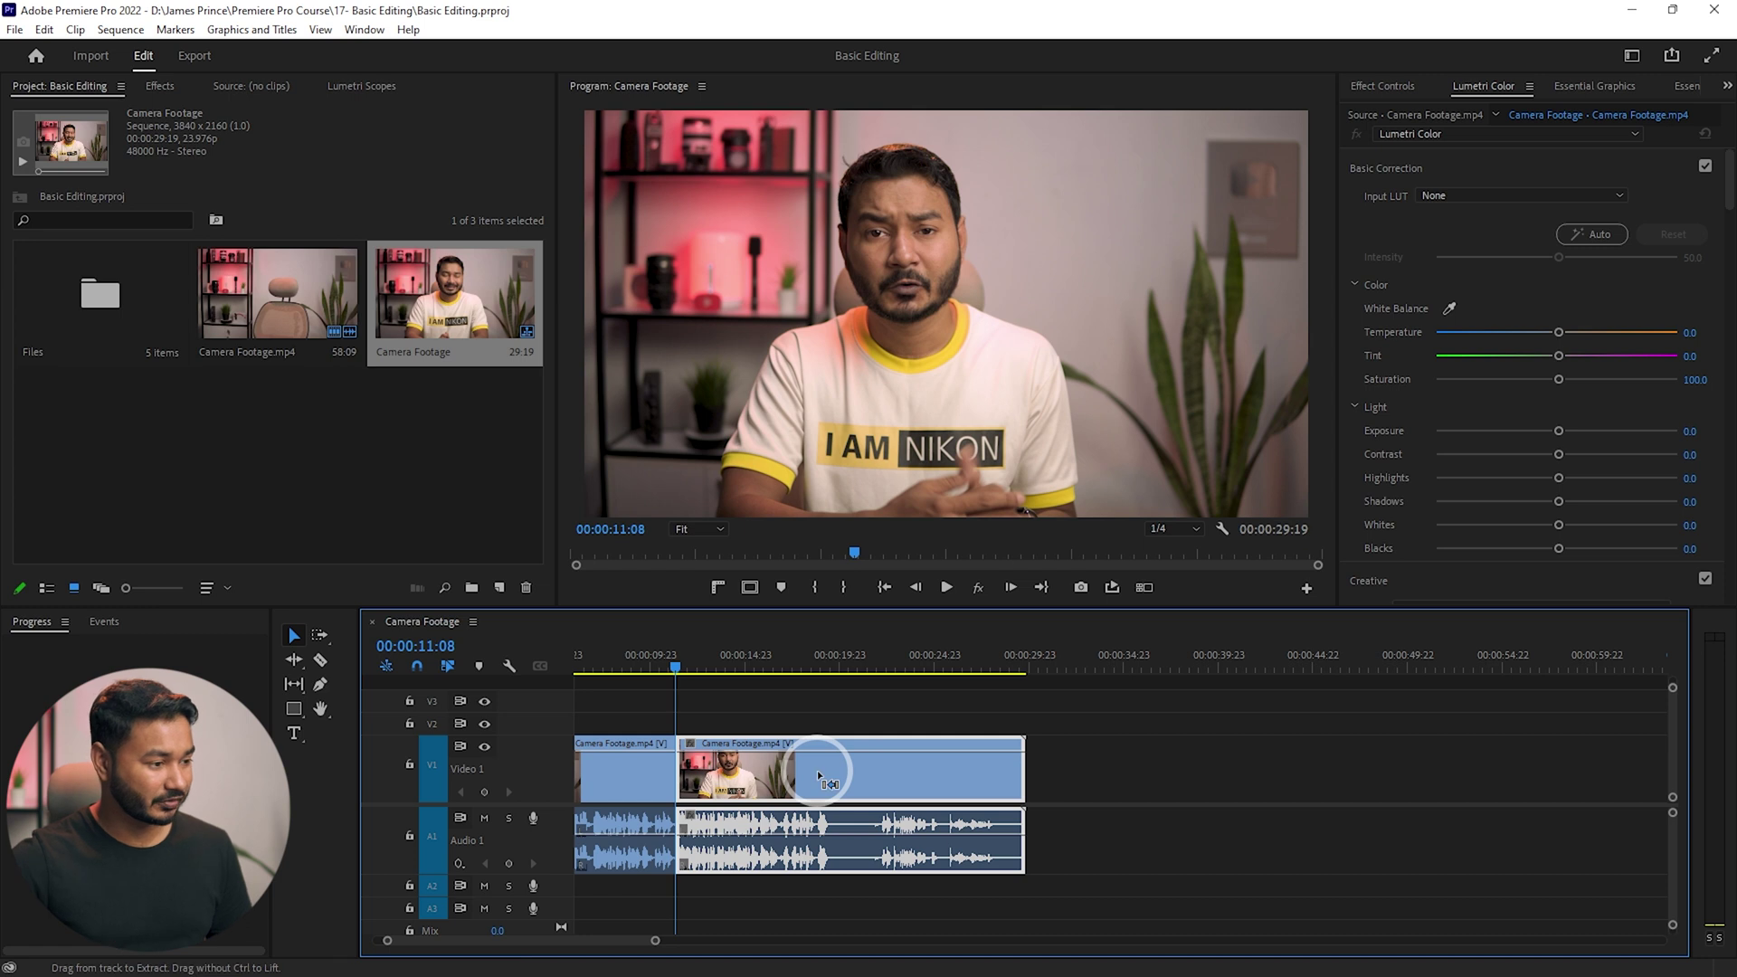
pyautogui.hotkey('ctrl', 'z')
pyautogui.hotkey('ctrl', 'z')
pyautogui.moveTo(795, 644); pyautogui.dragTo(853, 674)
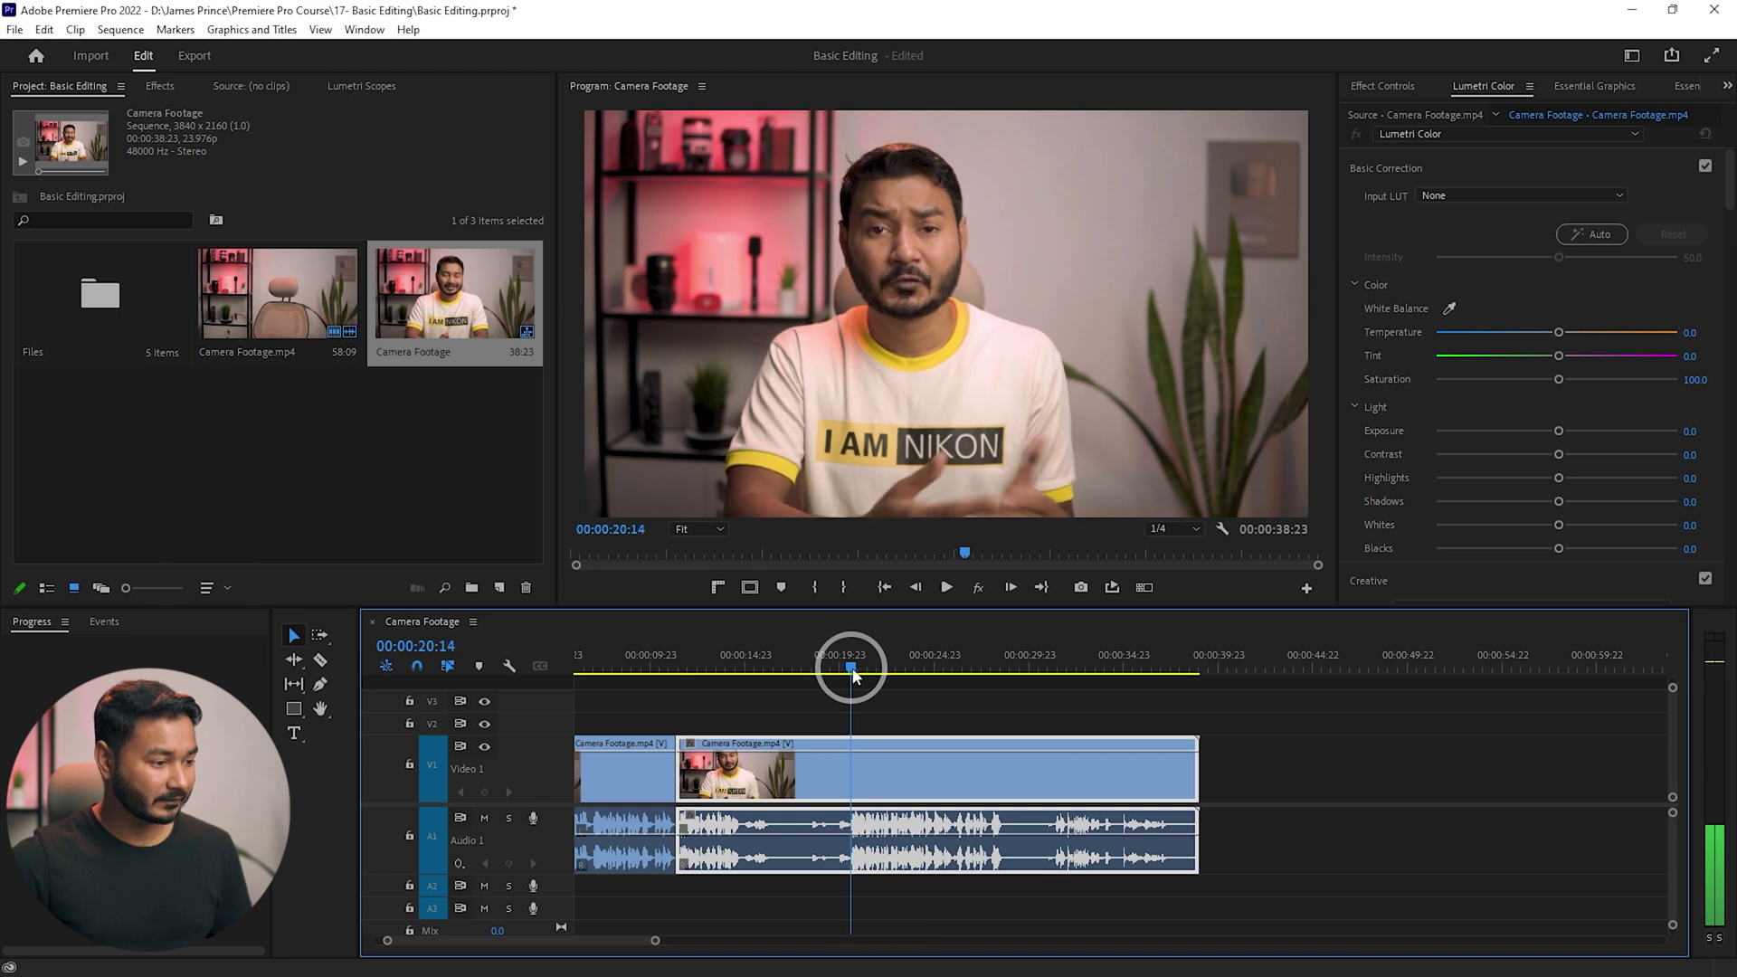
pyautogui.moveTo(706, 699)
pyautogui.mouseDown()
pyautogui.moveTo(849, 826)
pyautogui.moveTo(736, 711)
pyautogui.mouseUp()
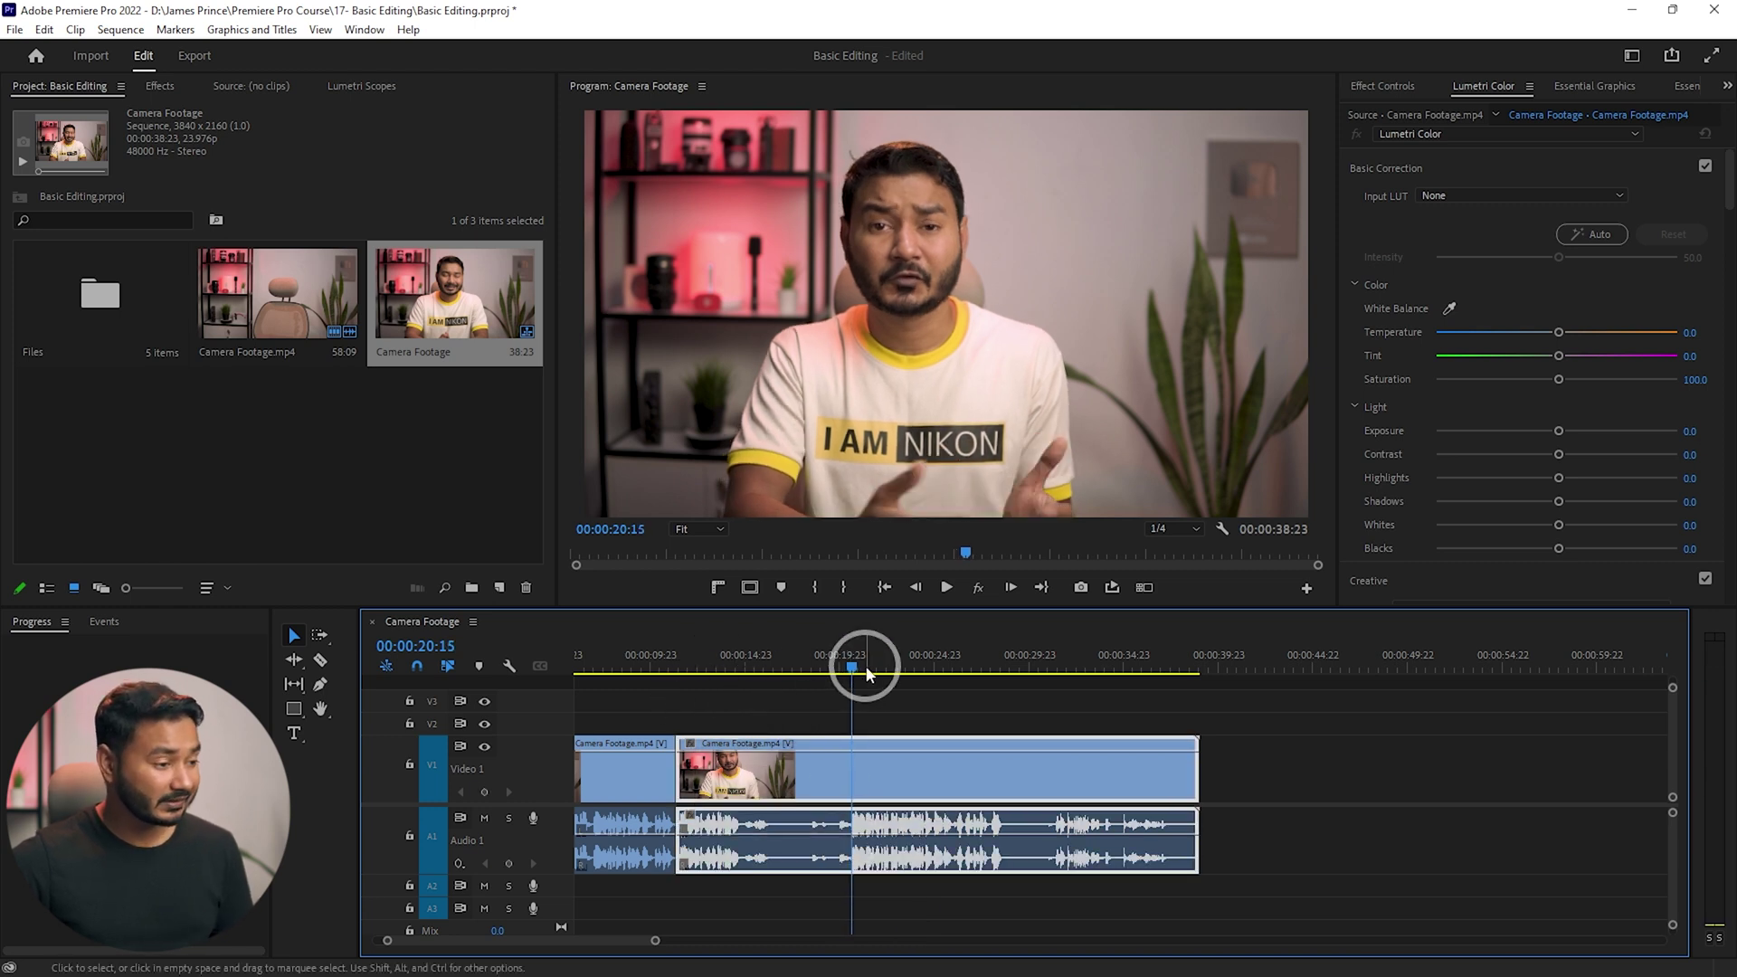
pyautogui.press('q')
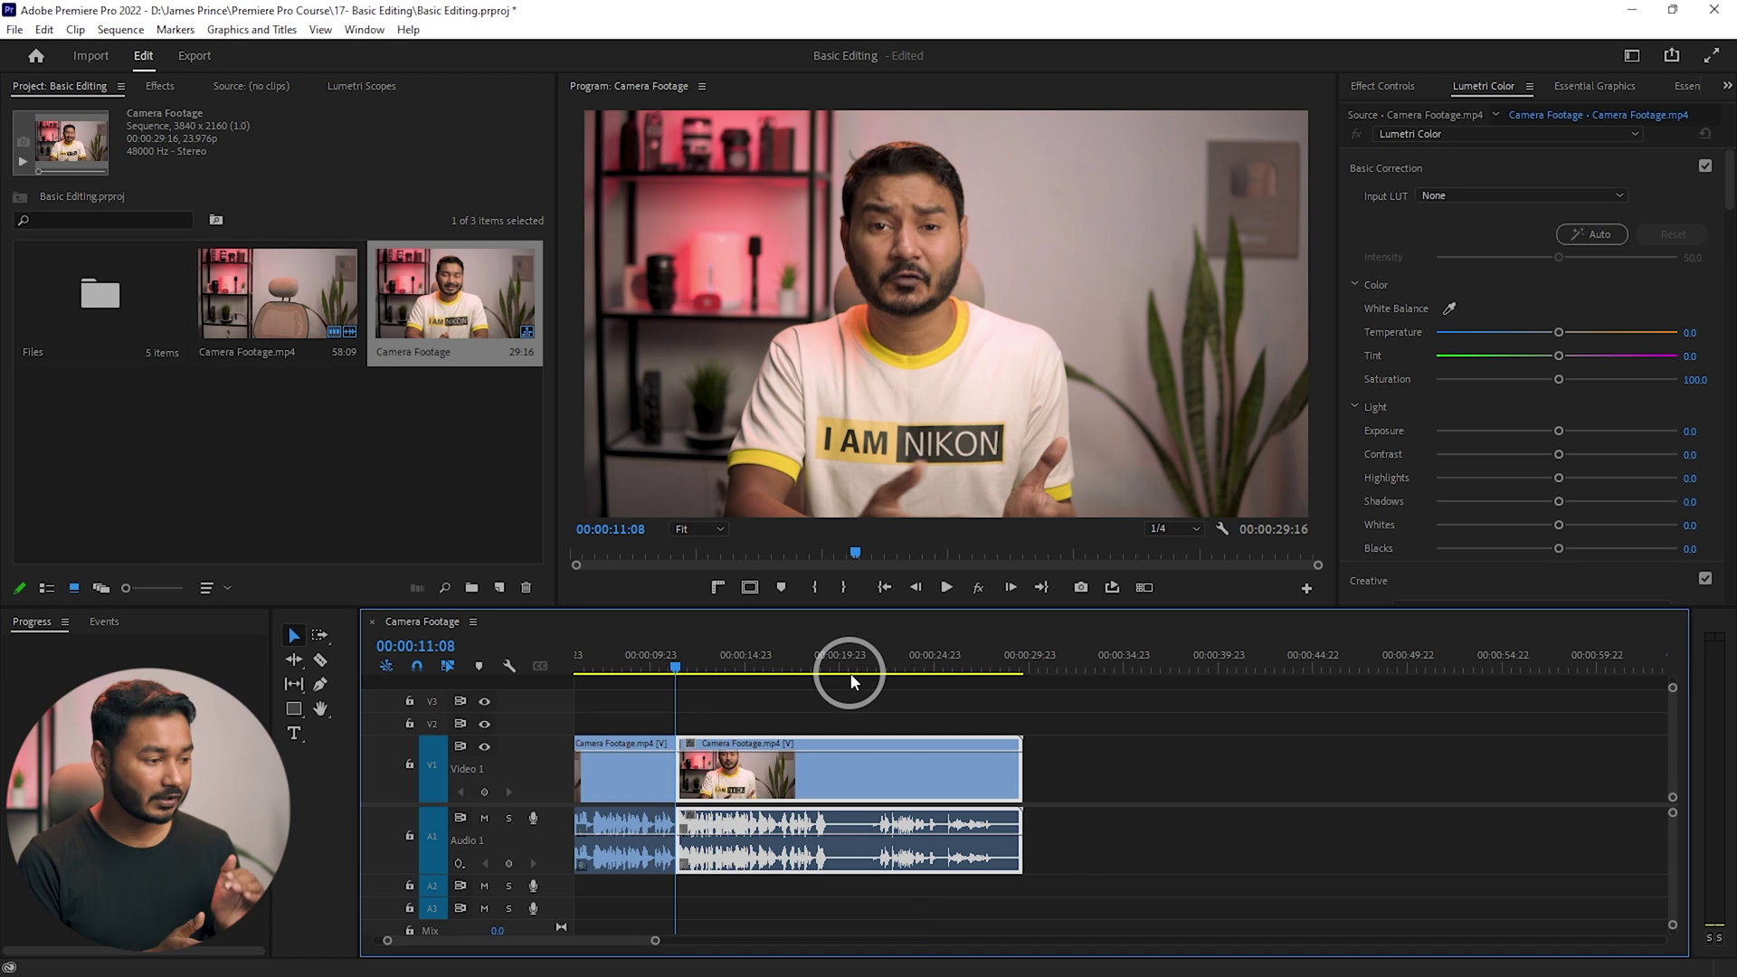
pyautogui.hotkey('ctrl', 'z')
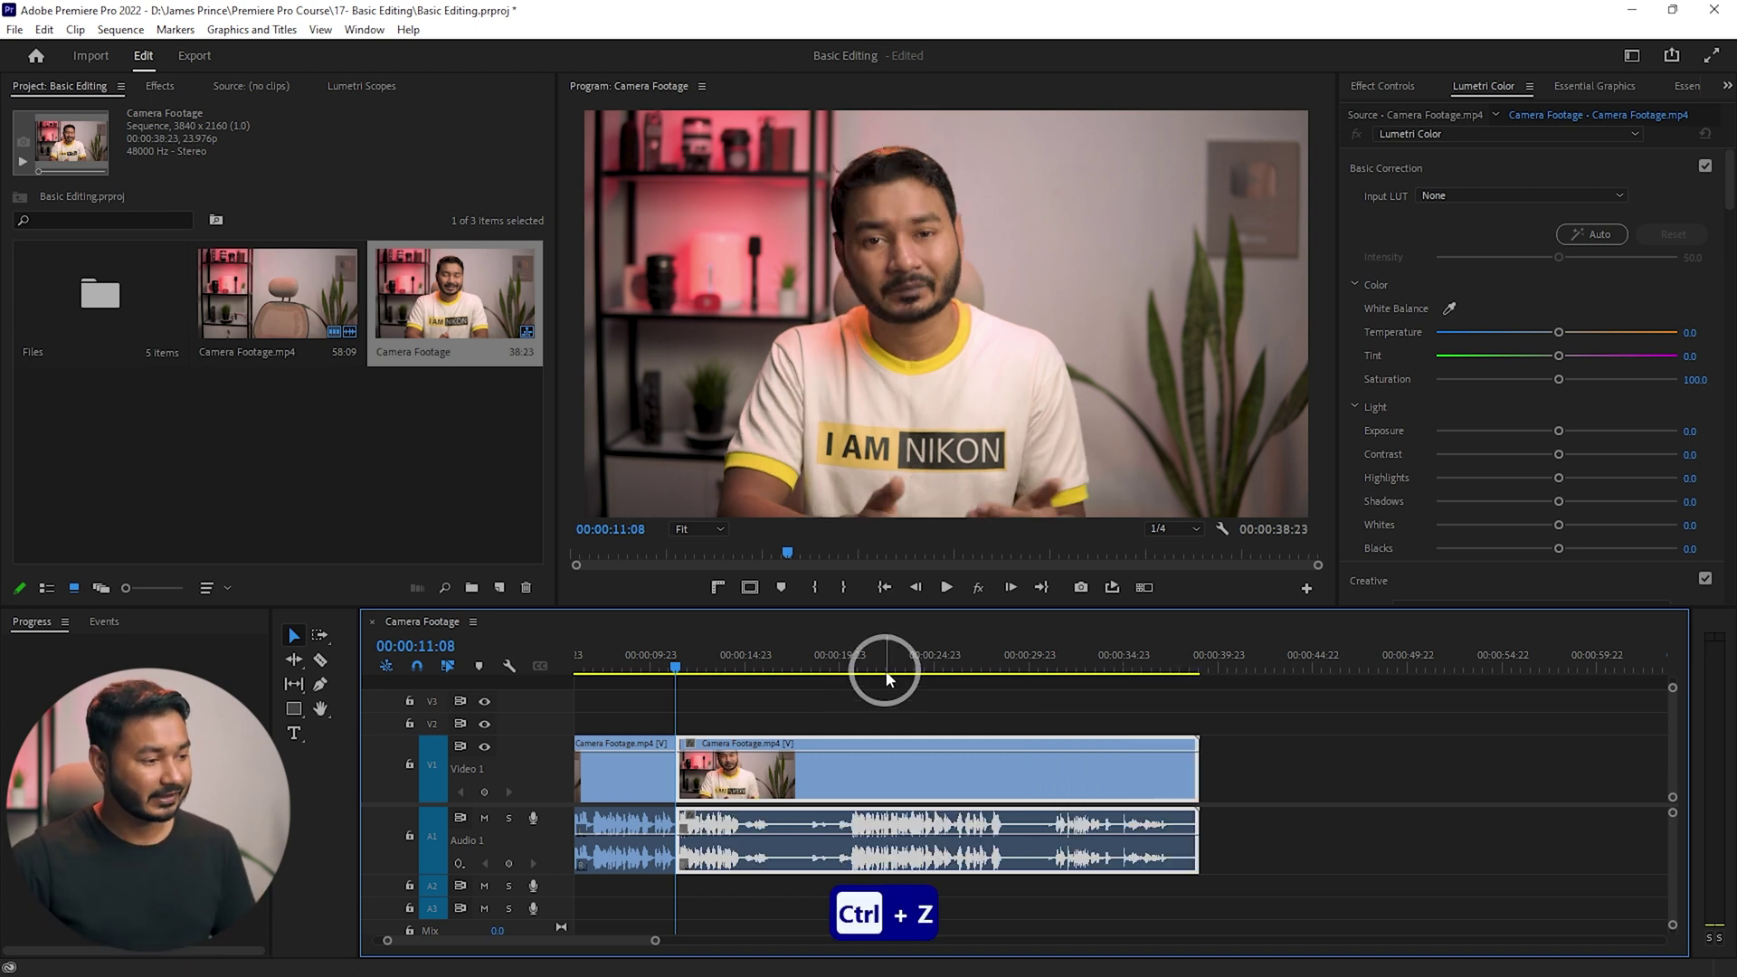
pyautogui.click(855, 660)
pyautogui.press('w')
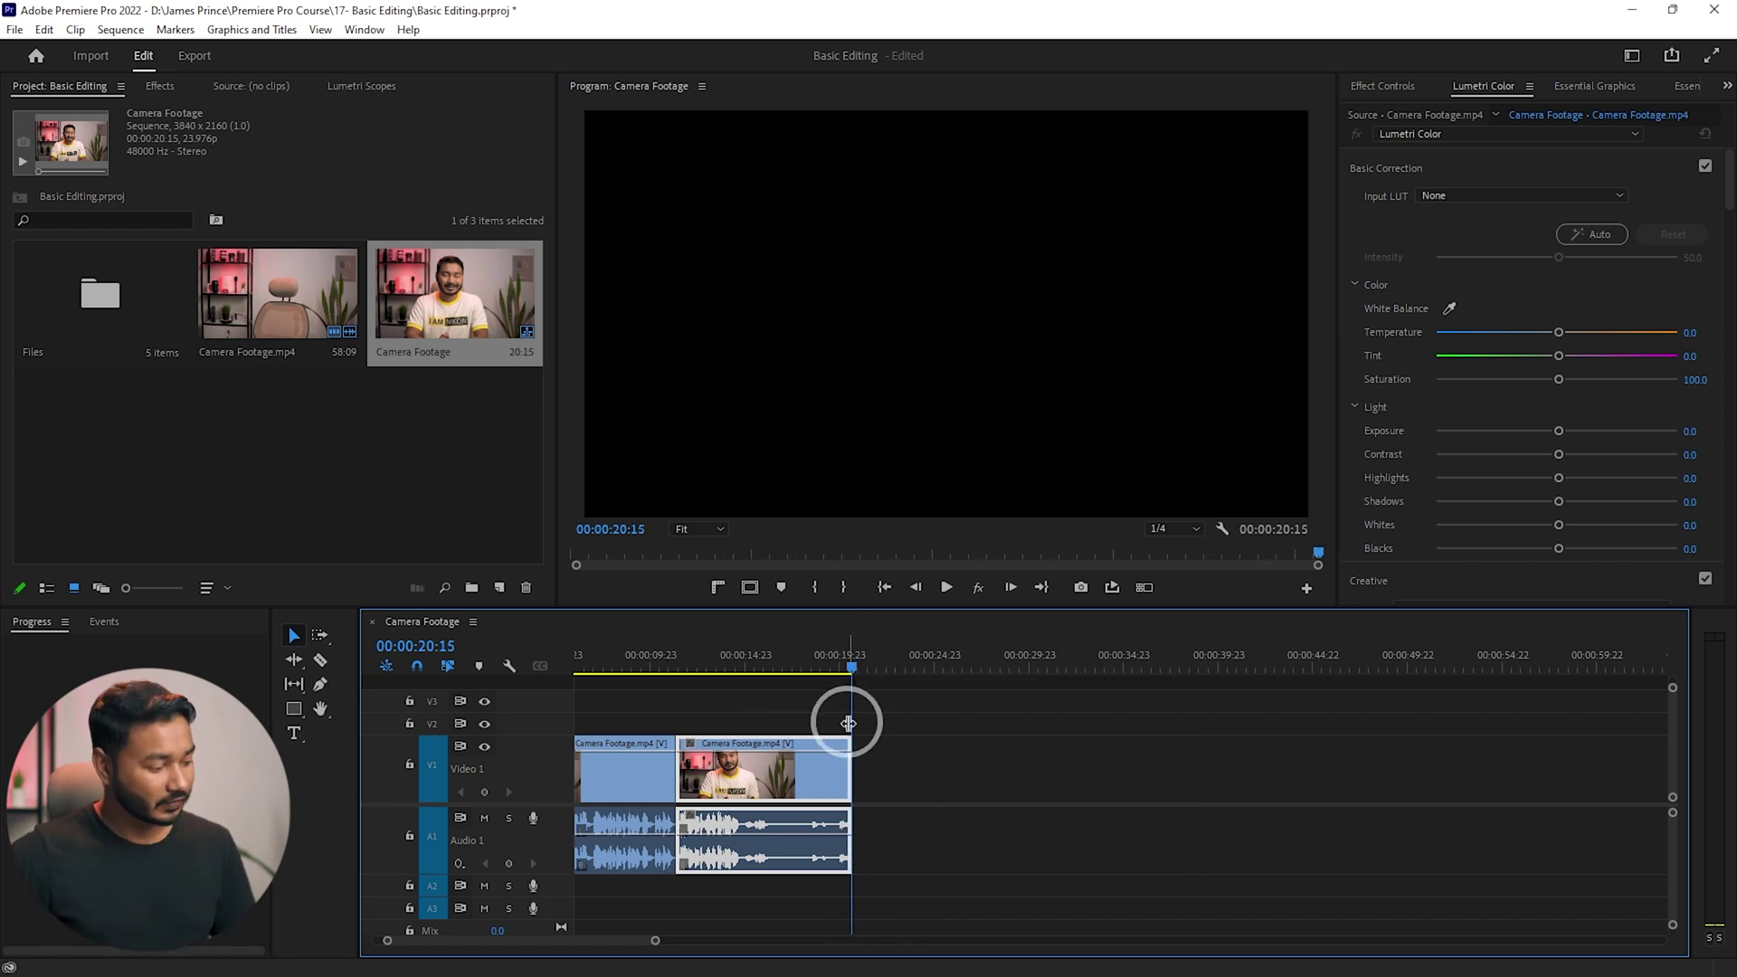
pyautogui.hotkey('ctrl', 'z')
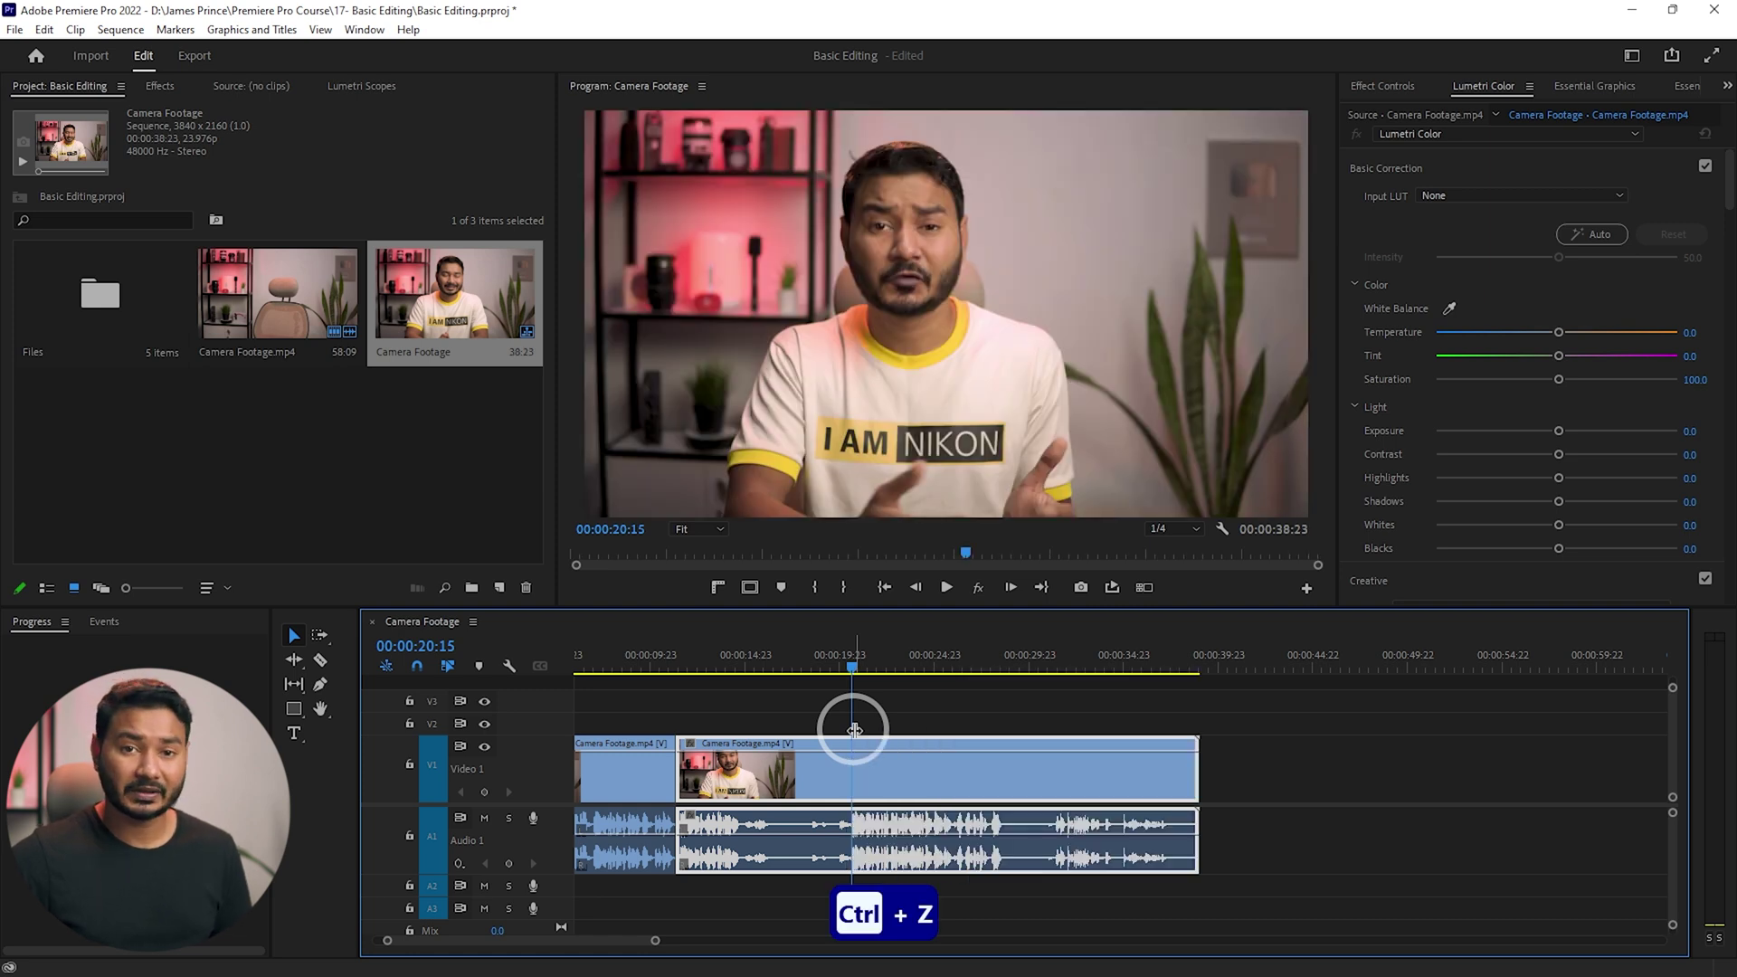
pyautogui.click(853, 668)
pyautogui.moveTo(854, 668); pyautogui.dragTo(852, 668)
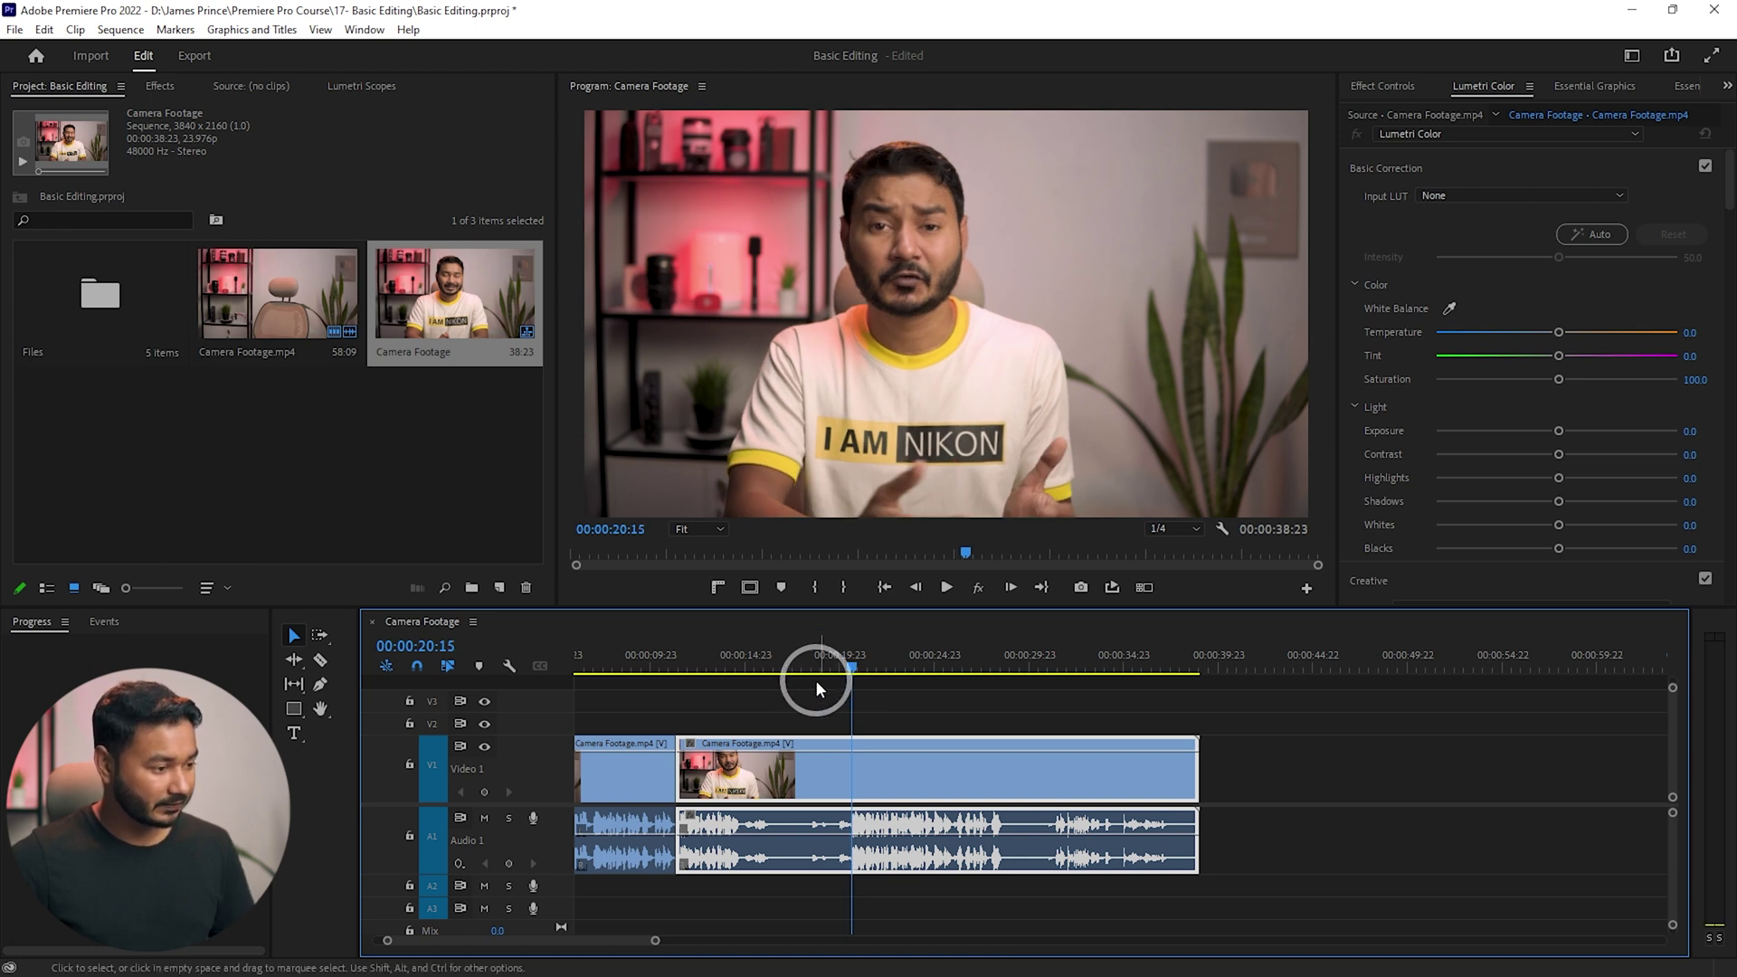
# - Ripple-trim the second clip's start with Q and its end at 00:00:19:08 with W
pyautogui.press('q')
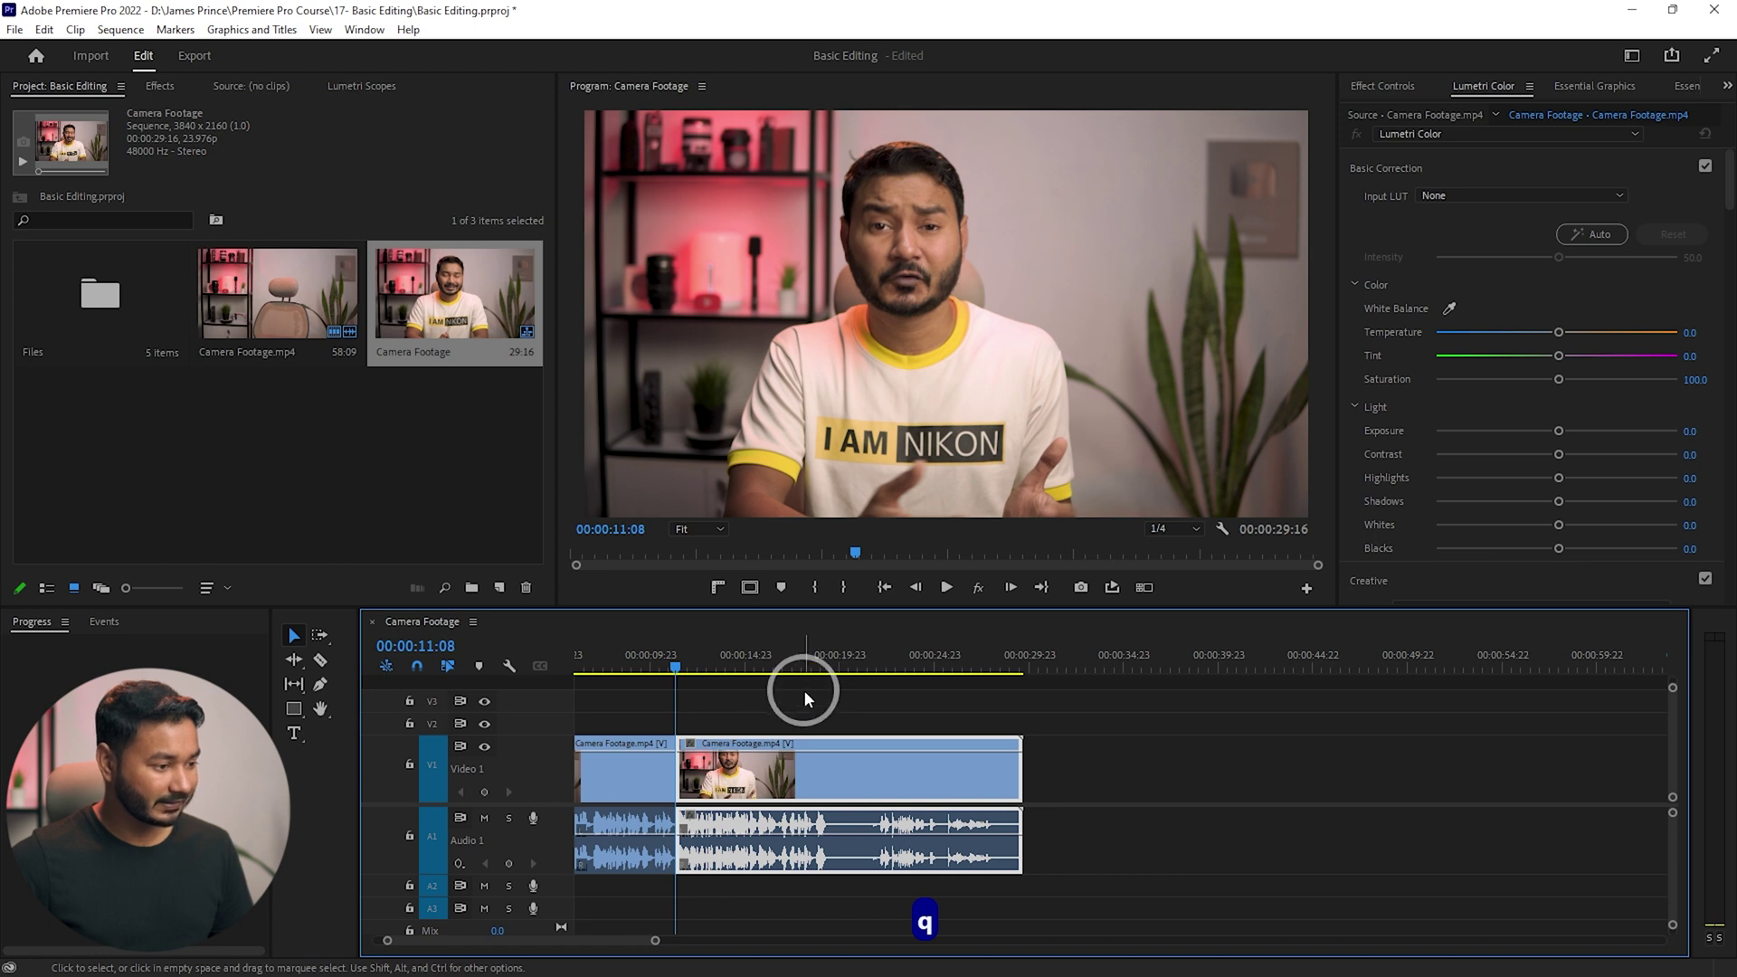
pyautogui.click(803, 671)
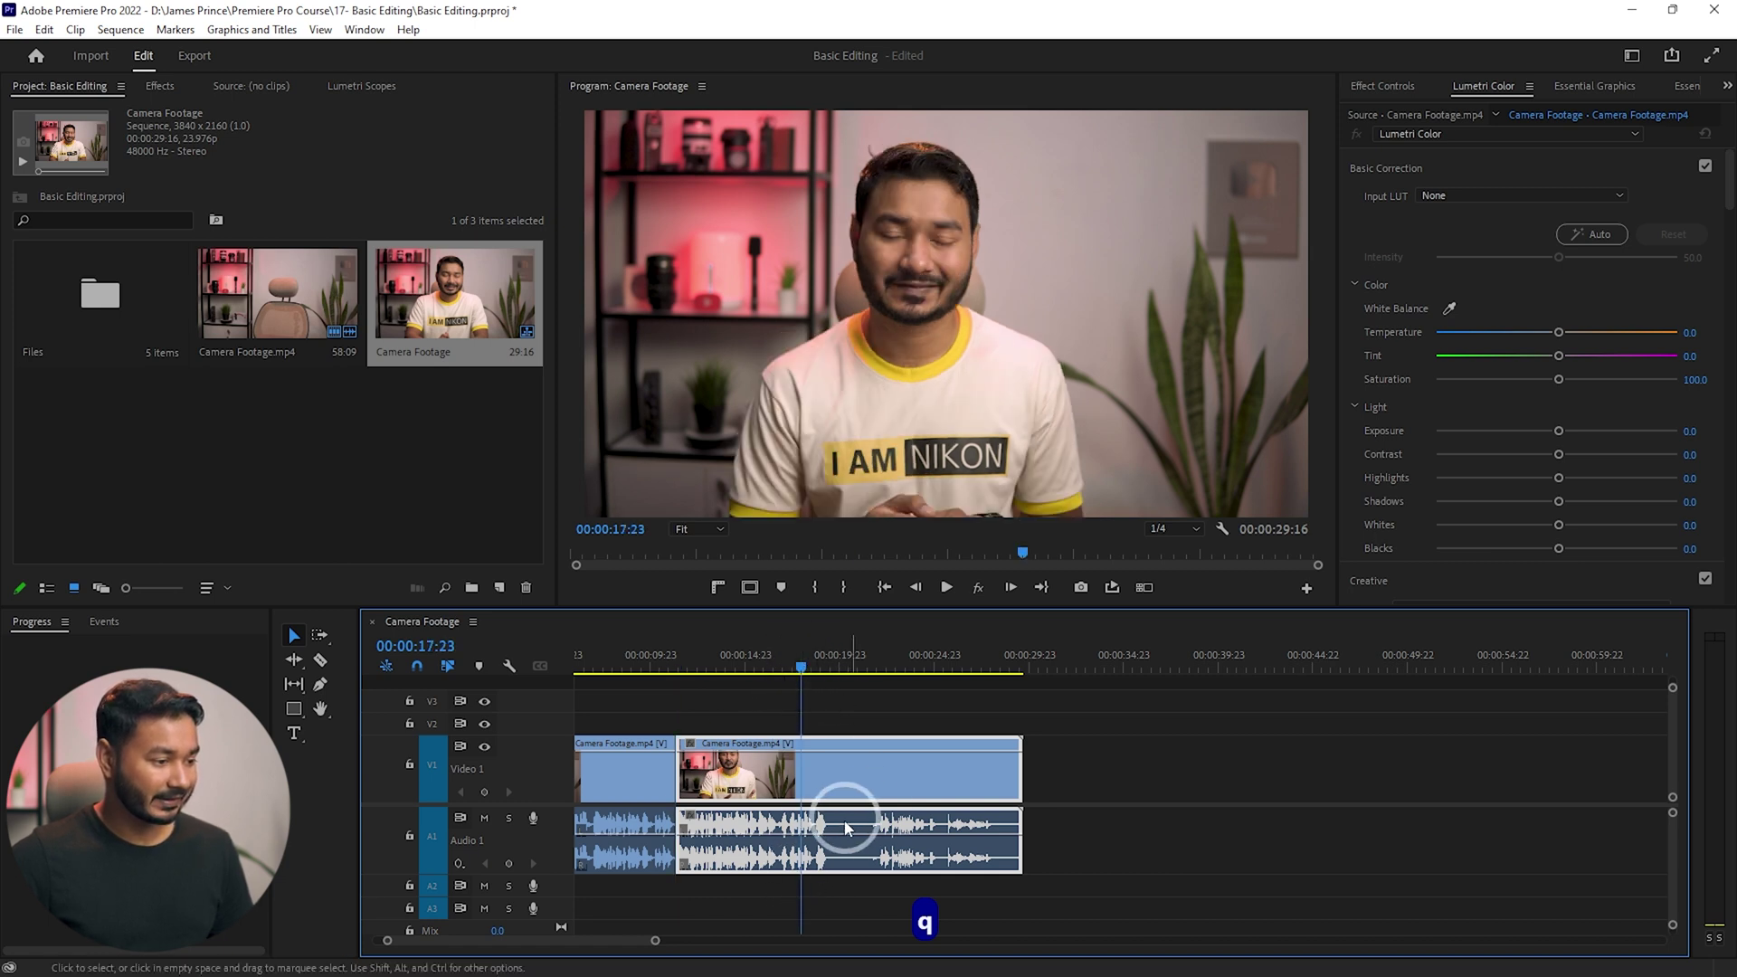
pyautogui.press('space')
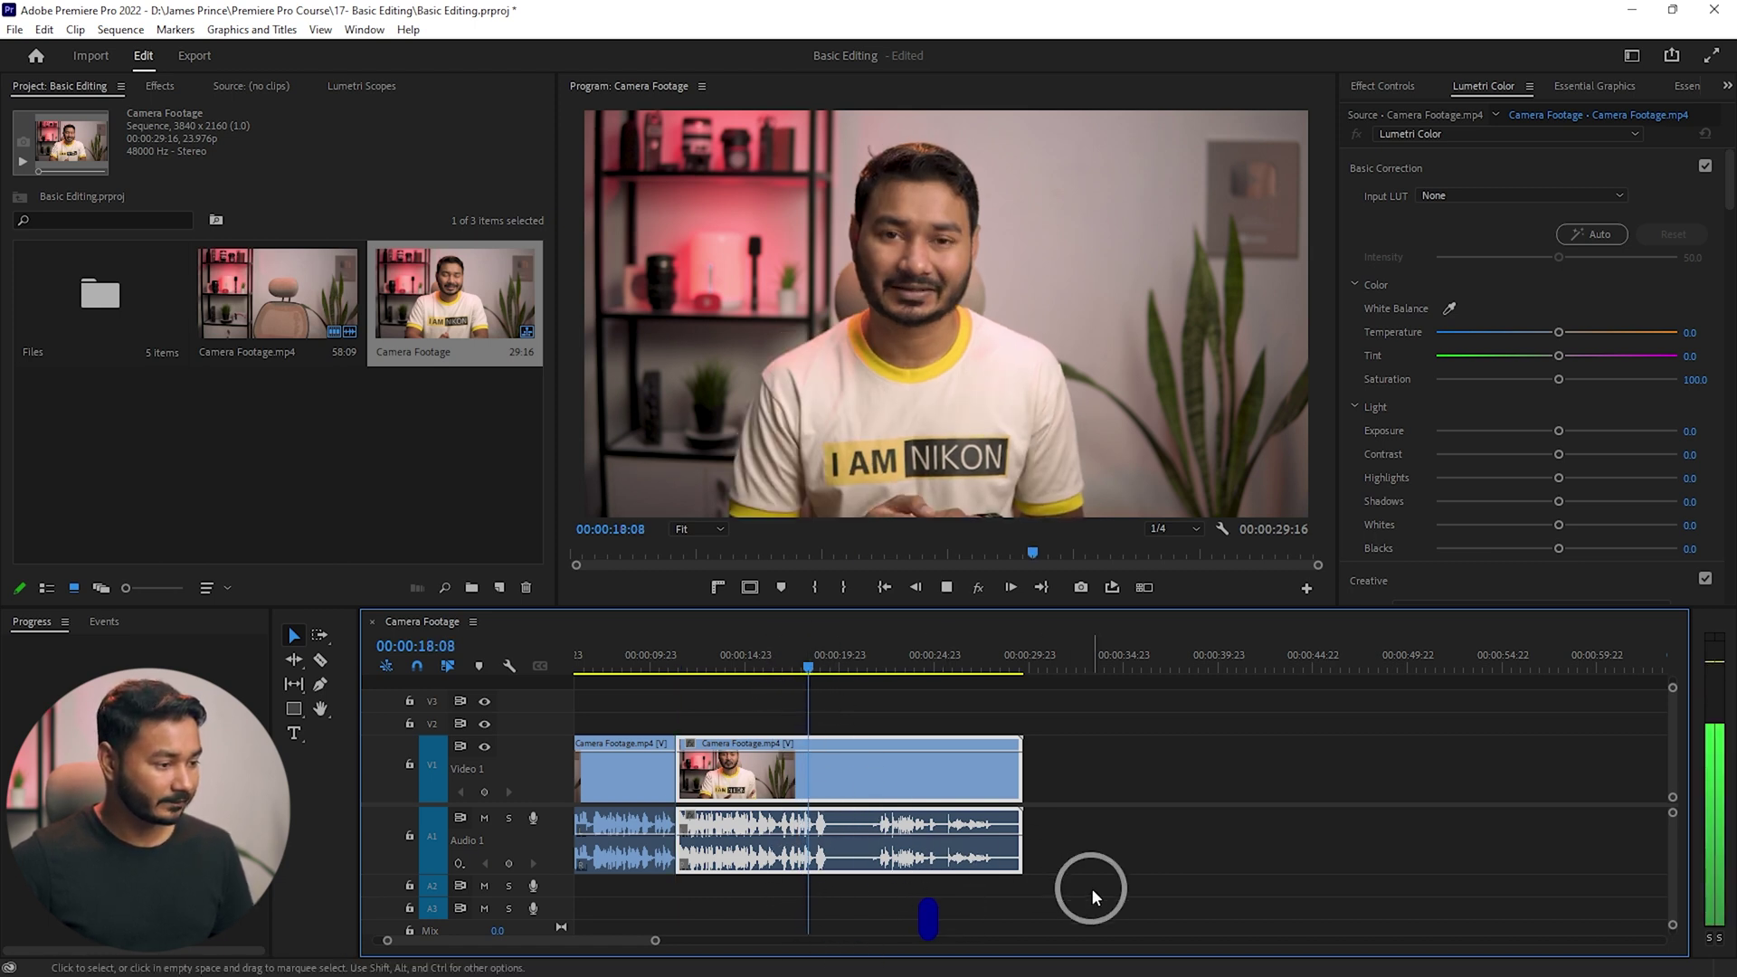
pyautogui.press('space')
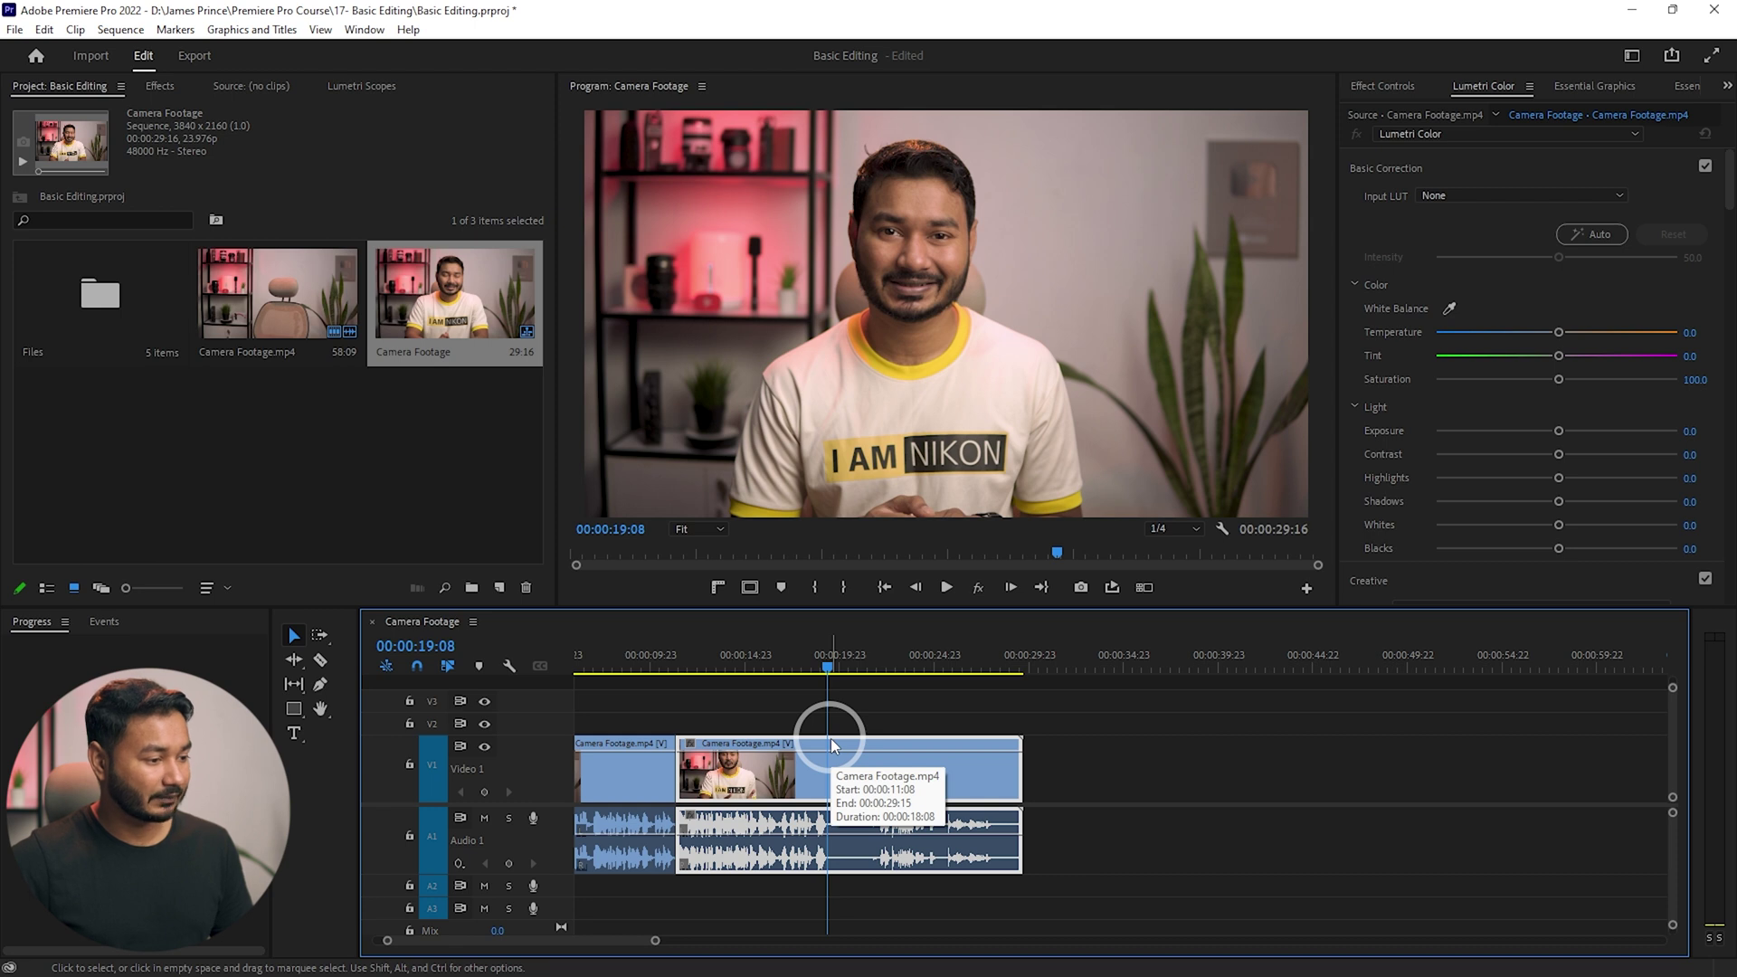
pyautogui.press('w')
# - Return the playhead to the start and play the 00:00:19:08 sequence
pyautogui.scroll(2, 873, 799)
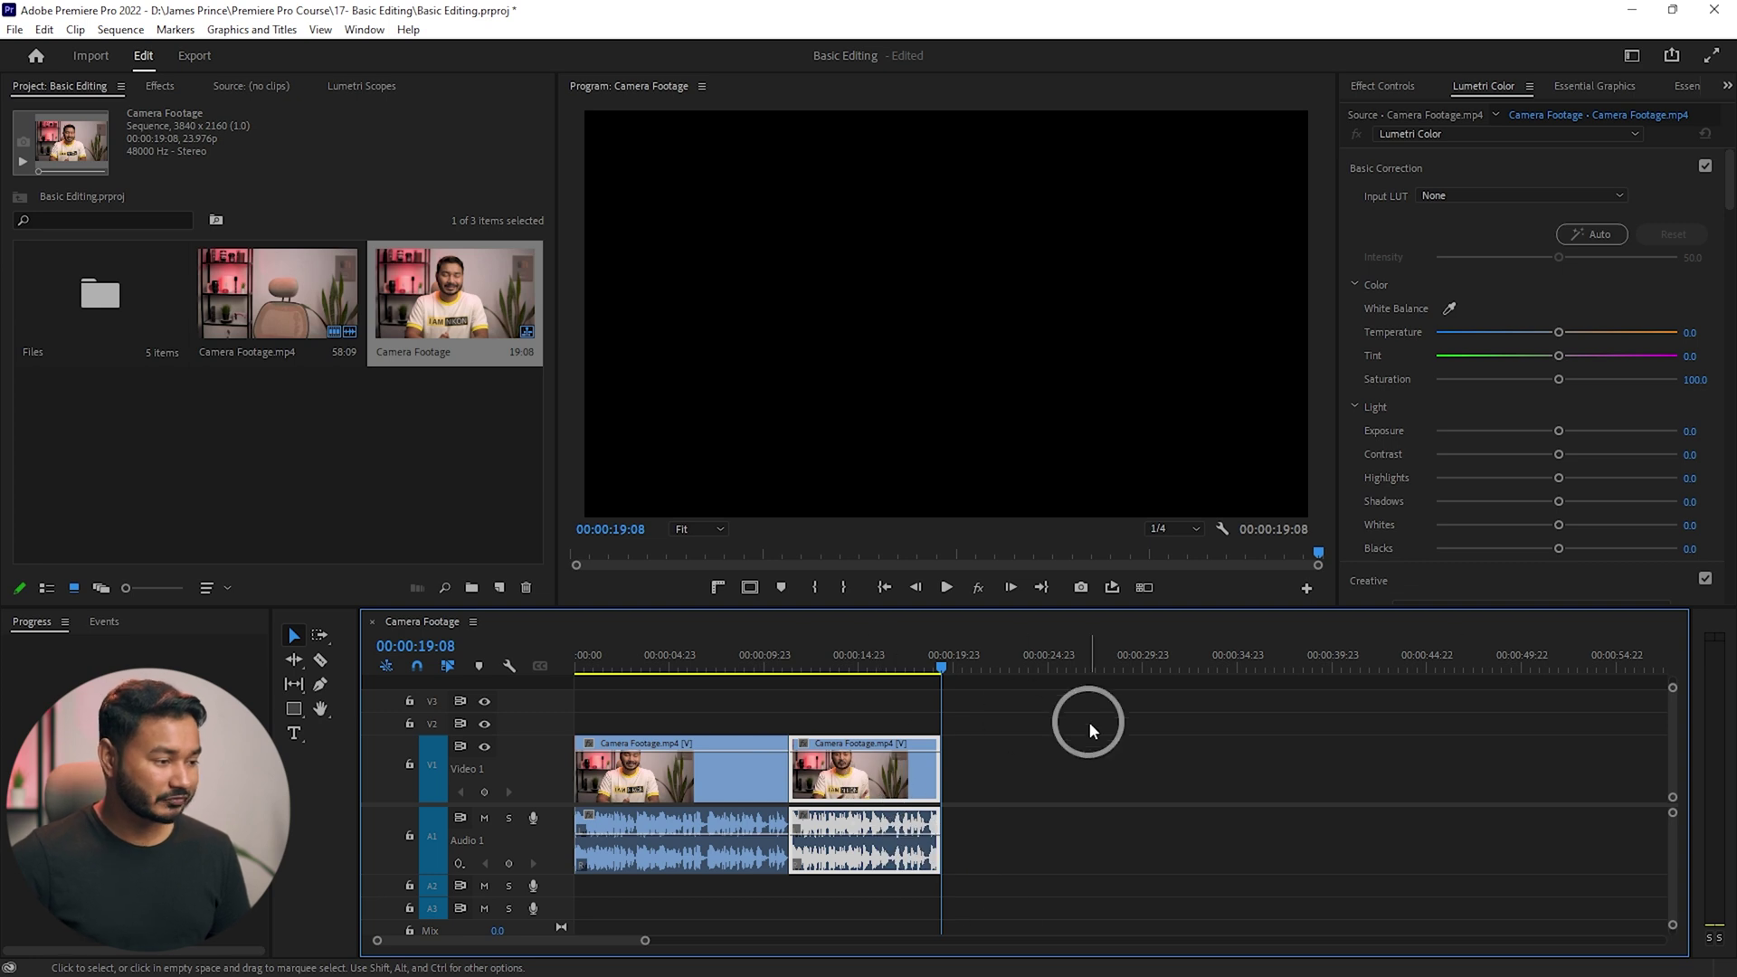
pyautogui.moveTo(690, 670); pyautogui.dragTo(512, 668)
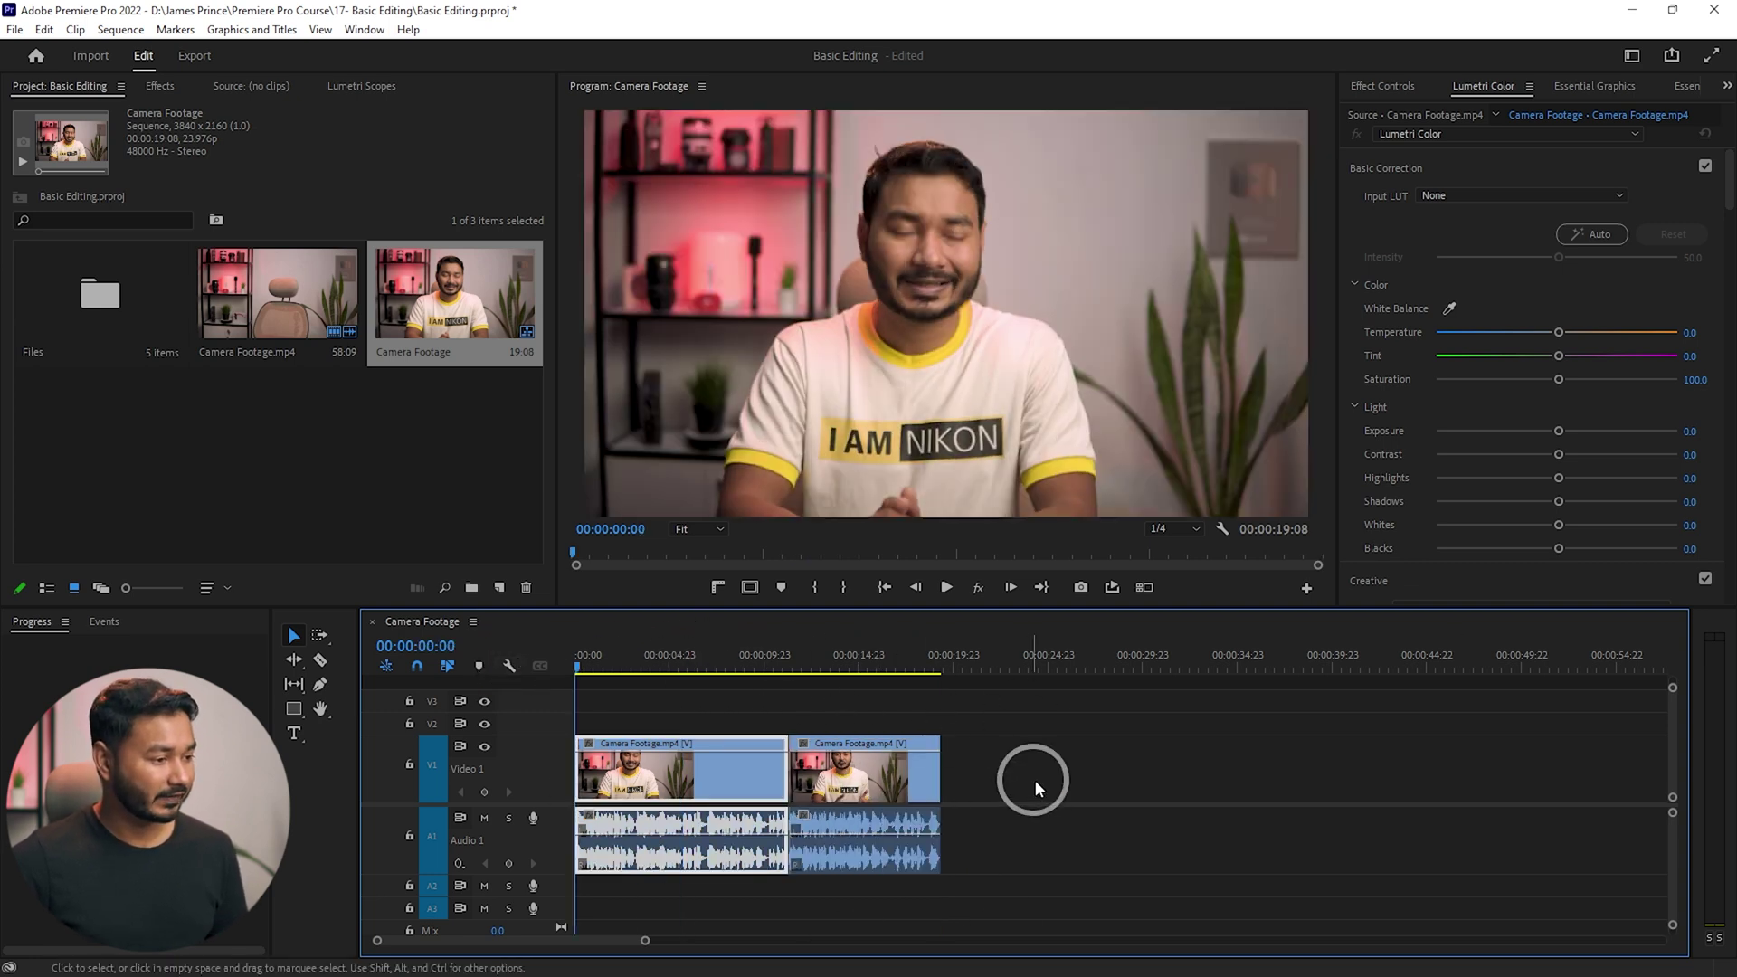
pyautogui.press('space')
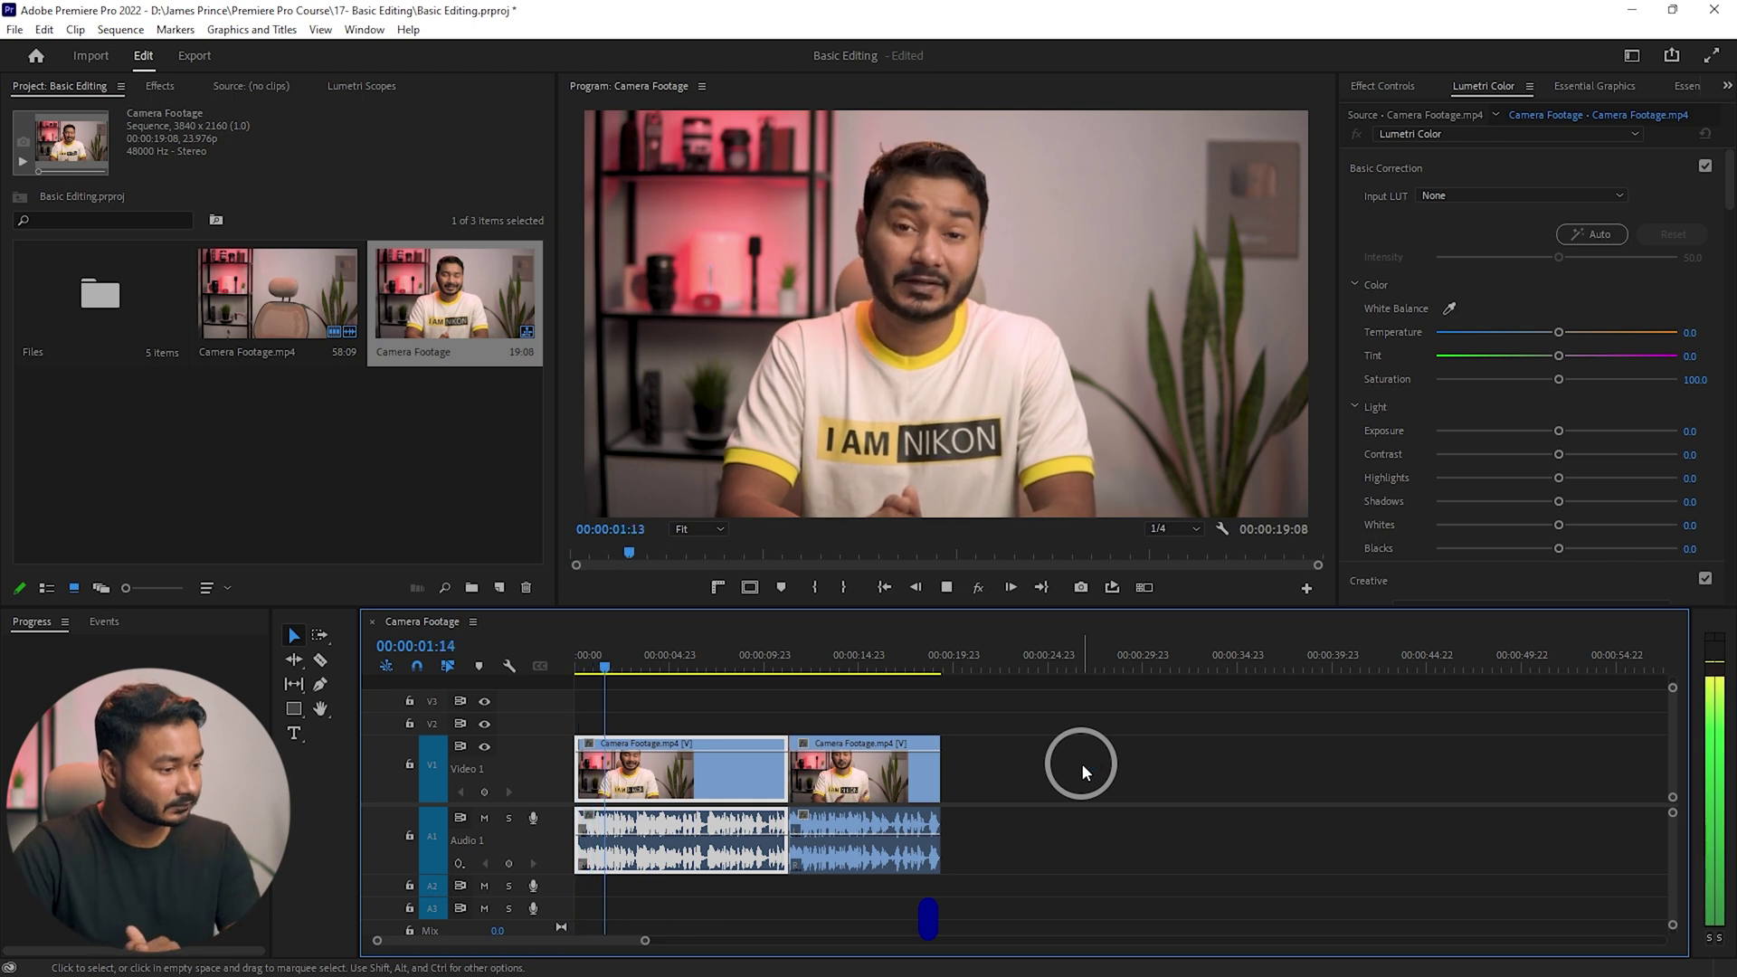